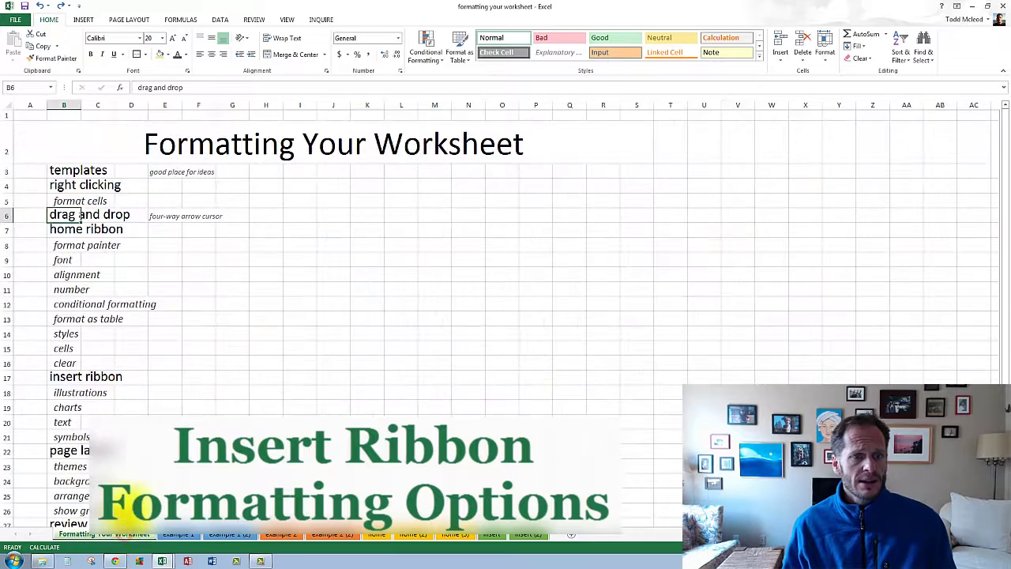
Step: Select the insert ribbon topic in cell B17 of the outline
click(63, 260)
click(70, 377)
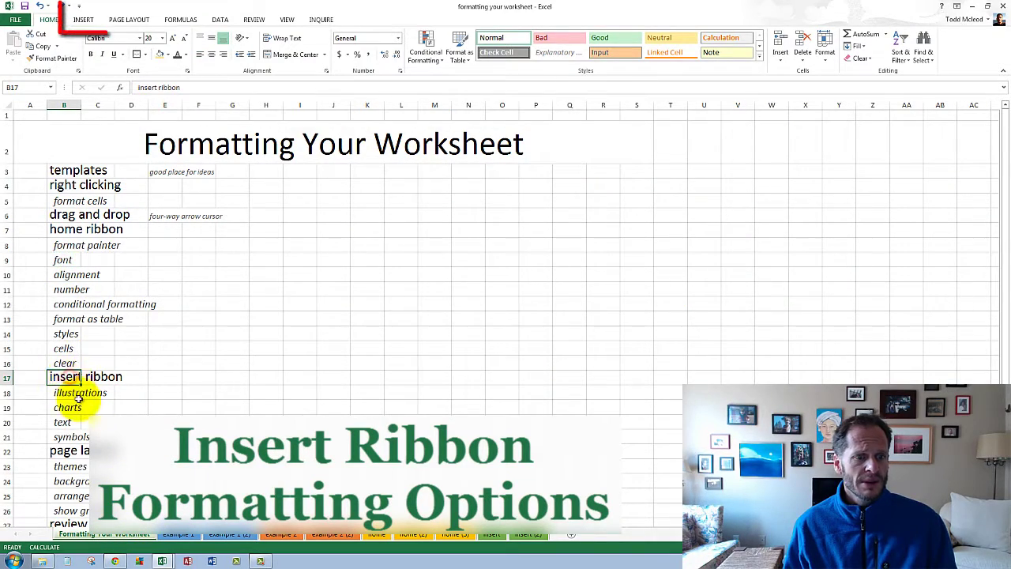
scroll(70, 377, down, 3)
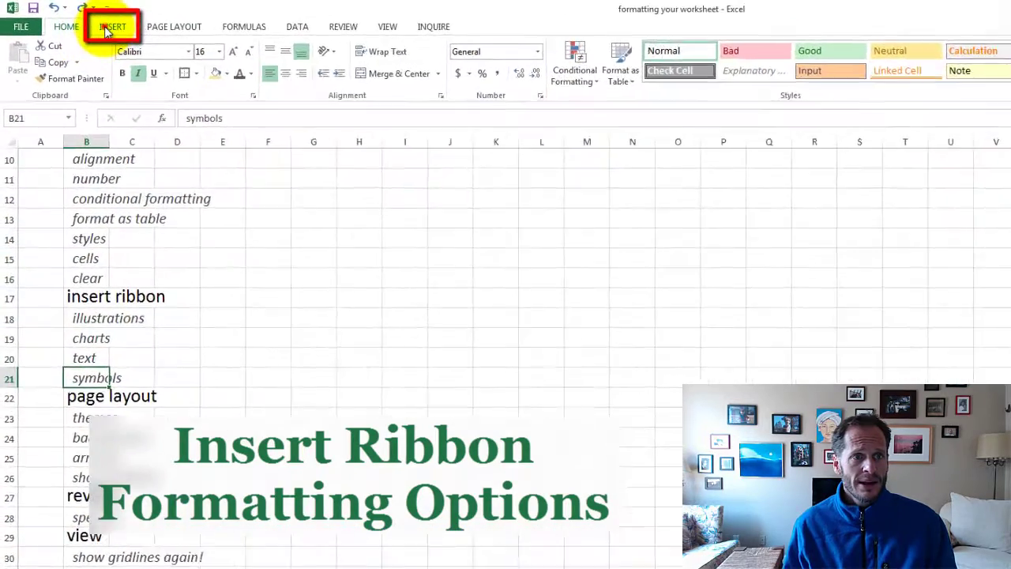
Step: Create a table over K8:P14, then undo it
click(78, 21)
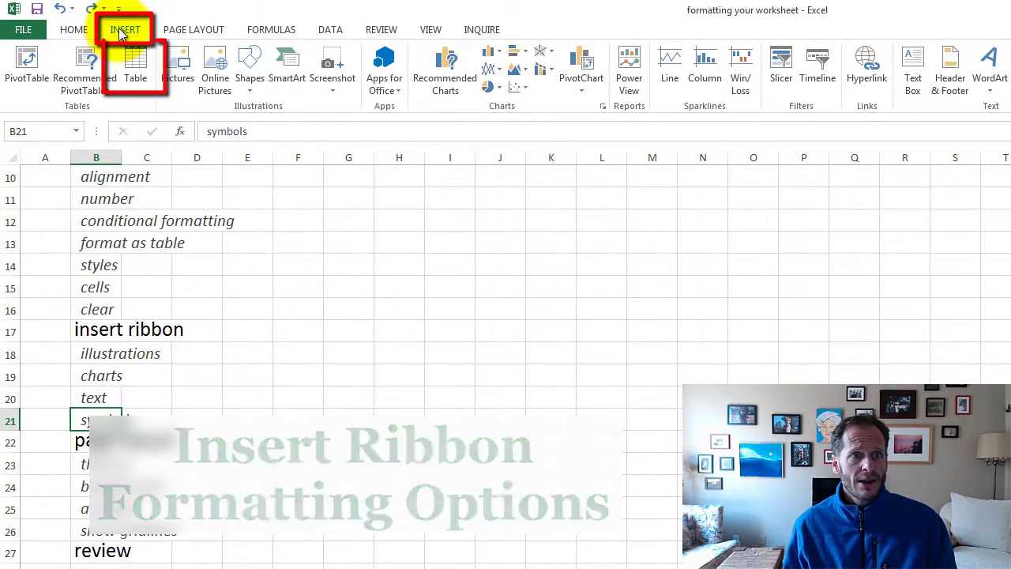
click(143, 68)
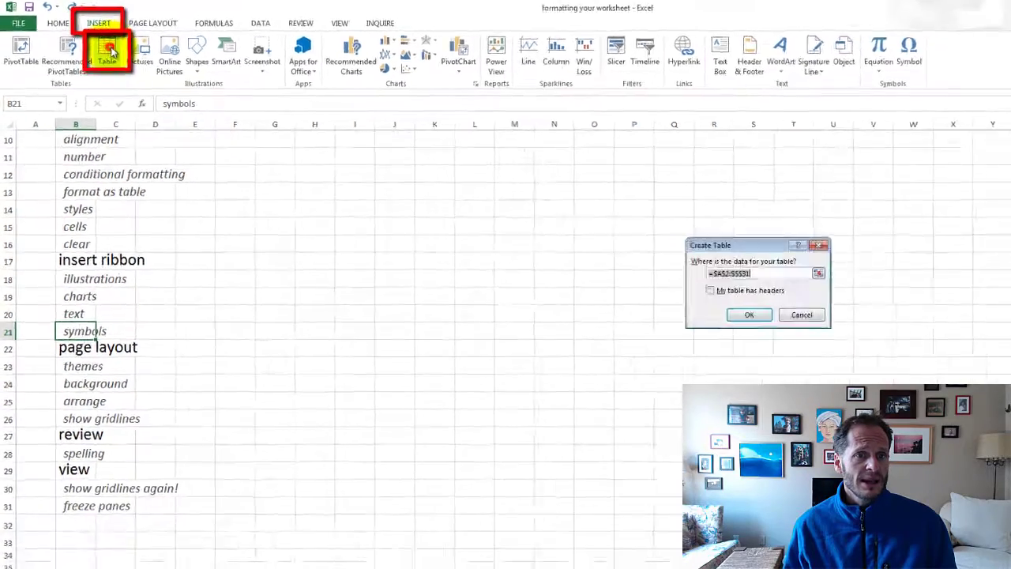
drag(375, 230, 542, 324)
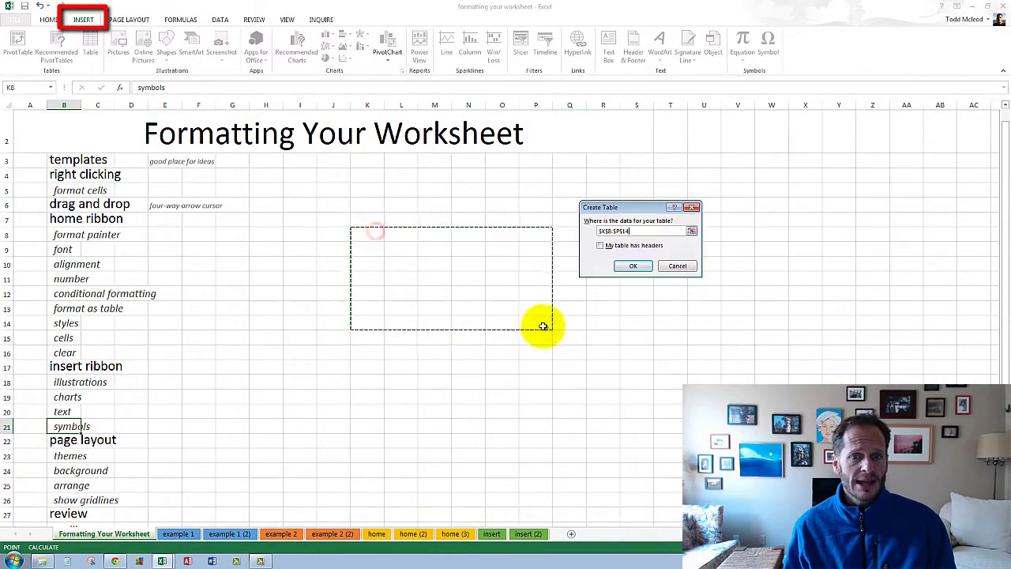
click(629, 266)
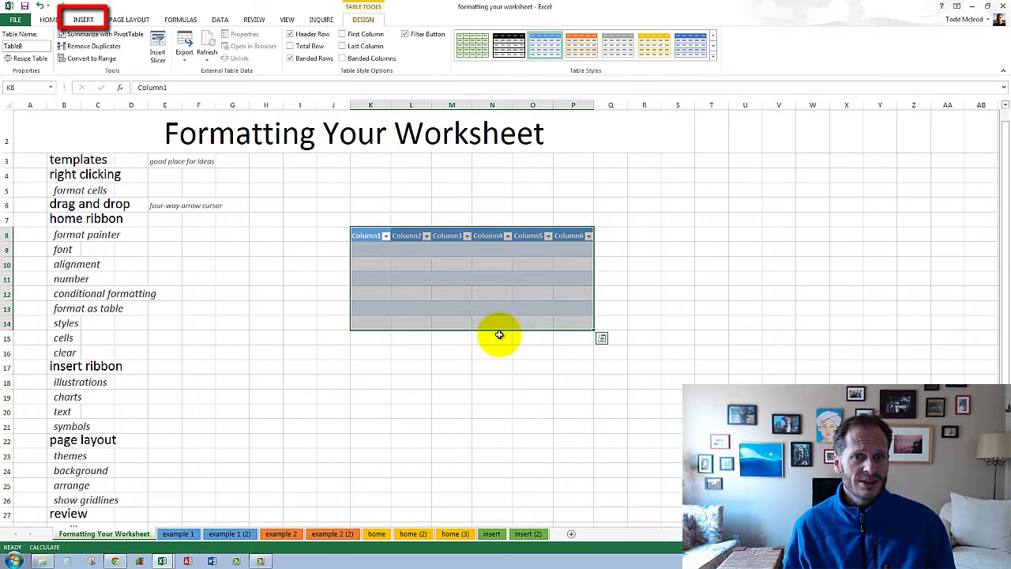
key(ctrl+z)
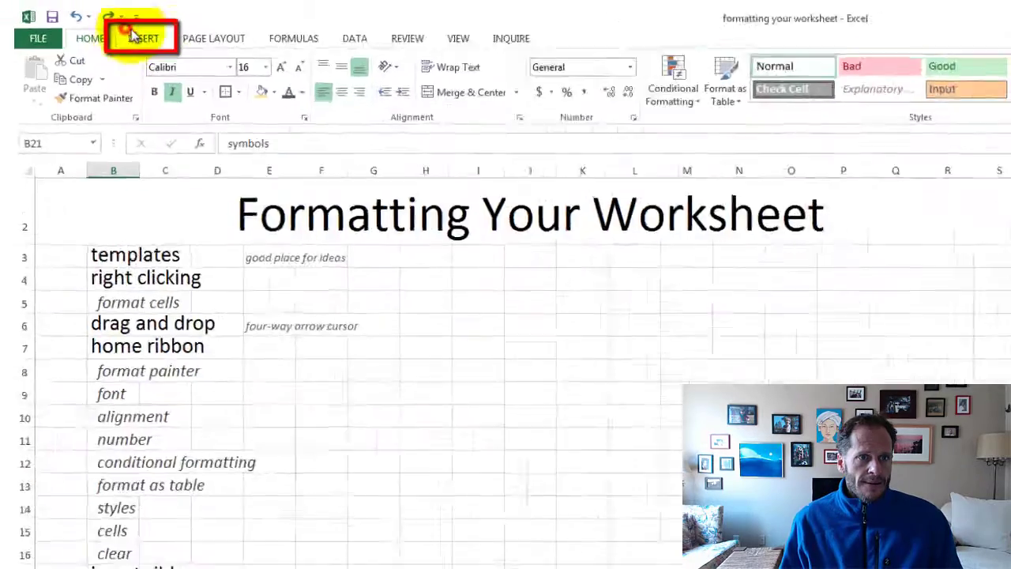
Step: Browse the example 2 (2), insert and insert (2) sheets in turn
click(81, 19)
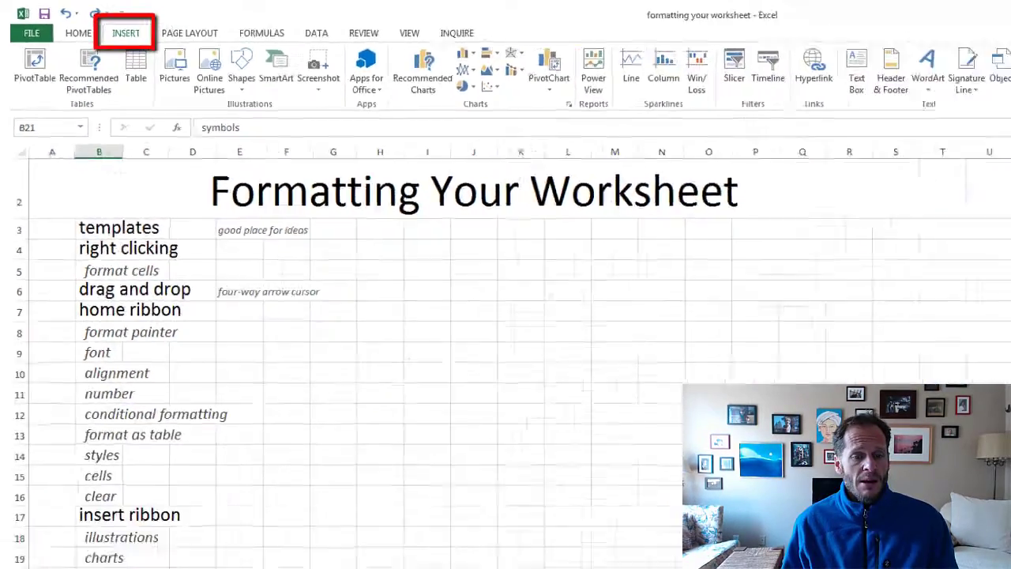
click(332, 534)
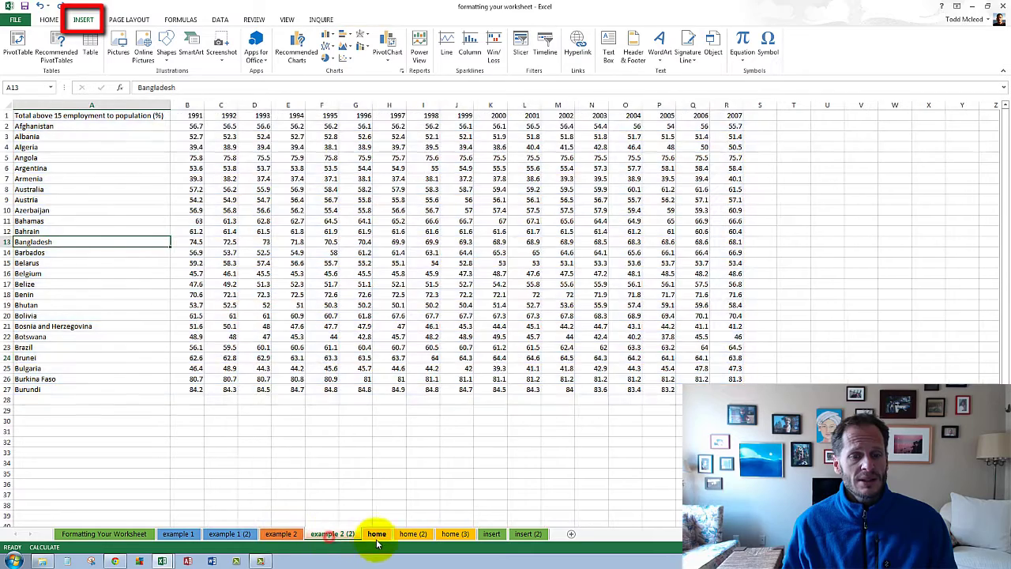
click(376, 534)
click(489, 534)
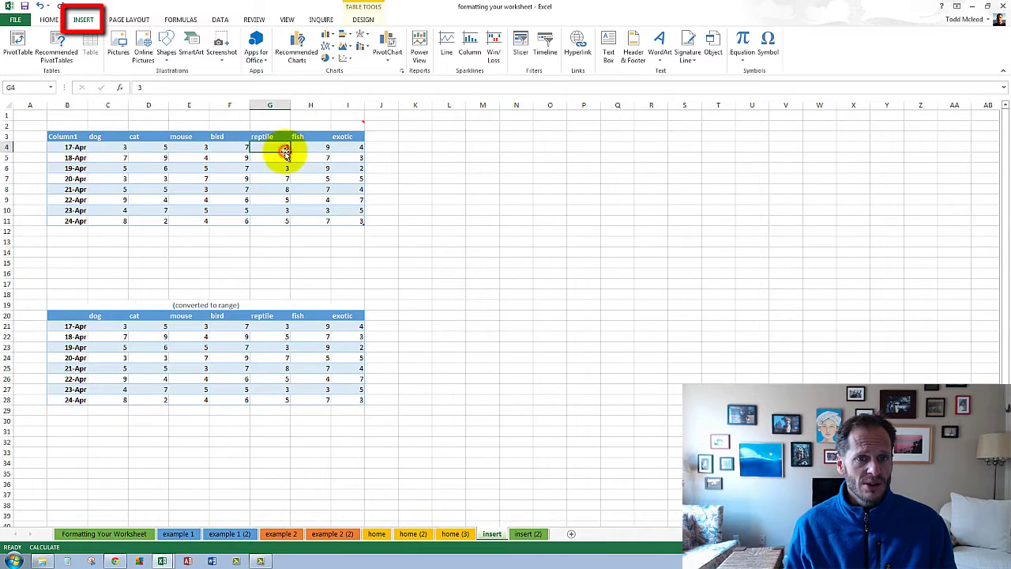
Step: On insert (2), follow the Go Back To My Choices! link, then revisit insert and return
click(529, 534)
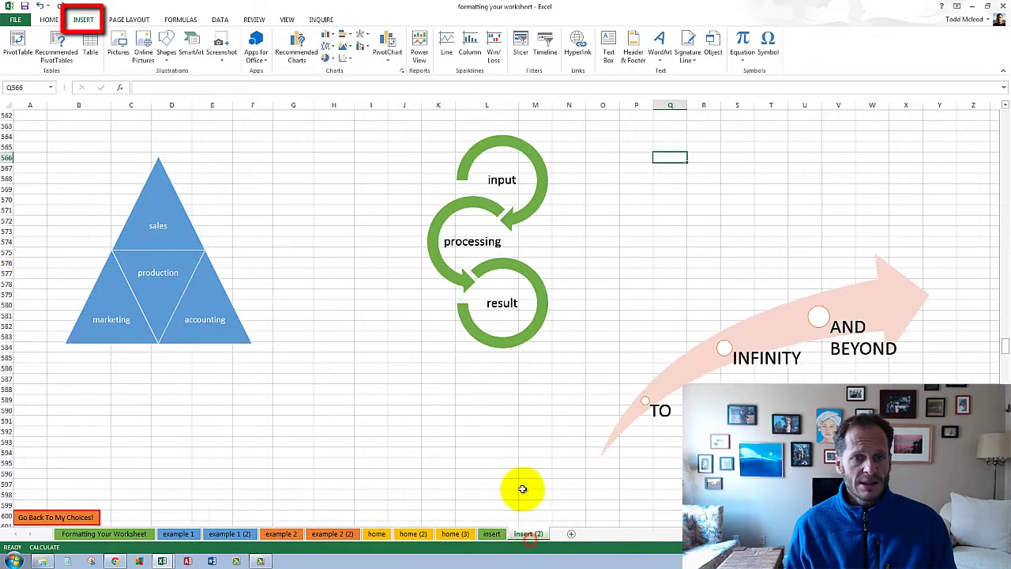
click(79, 515)
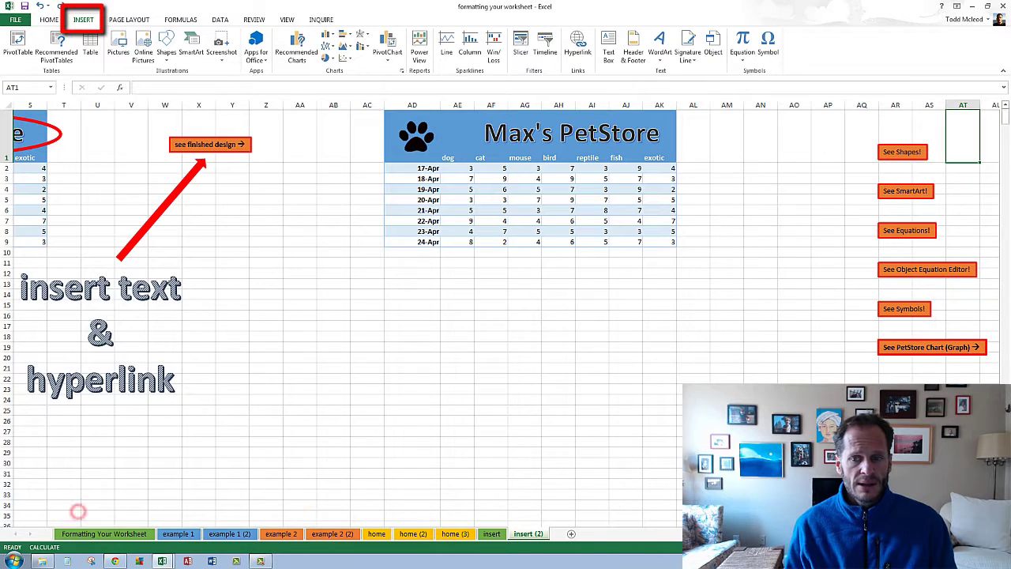
scroll(505, 316, left, 6)
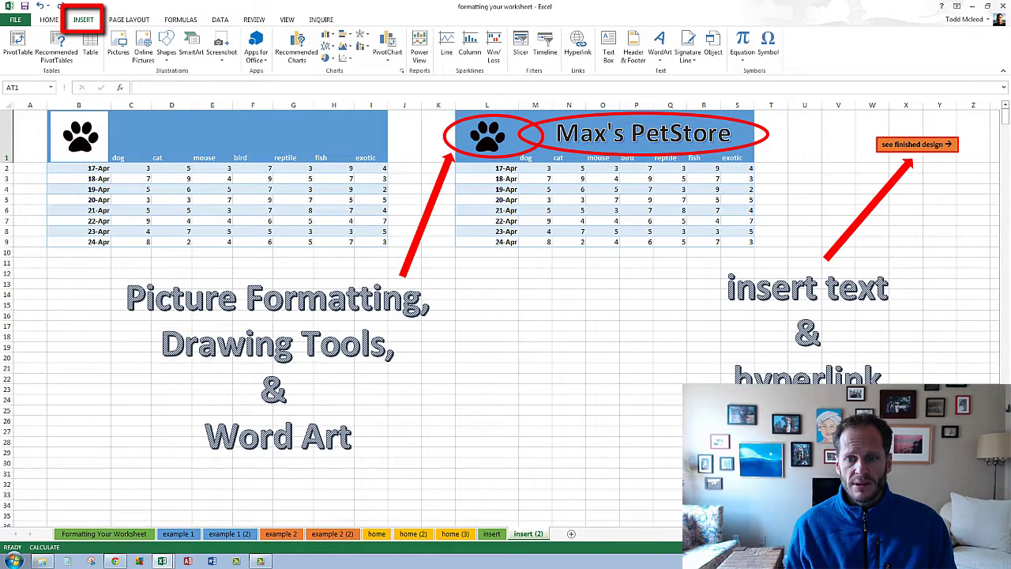
click(524, 439)
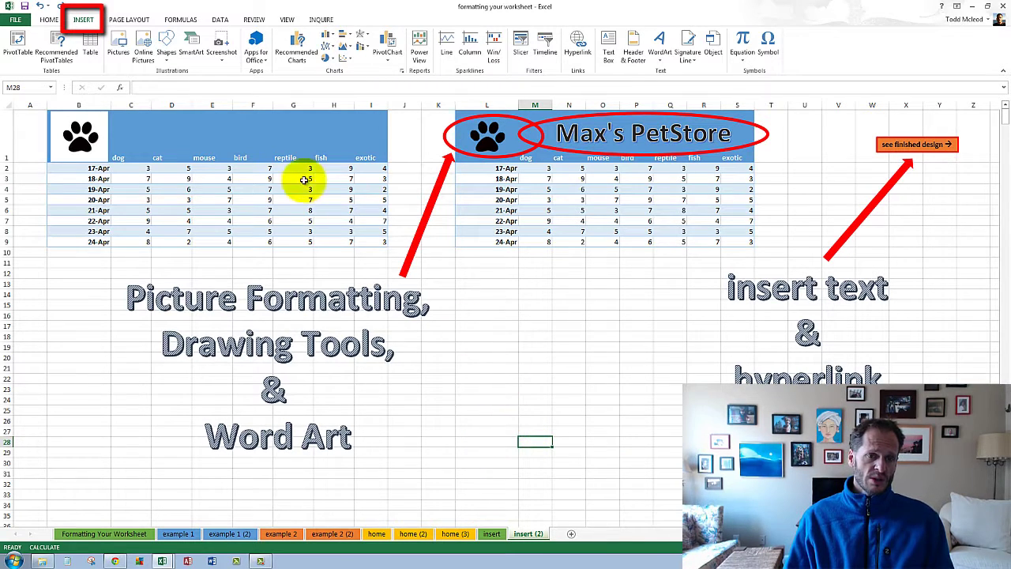
click(491, 534)
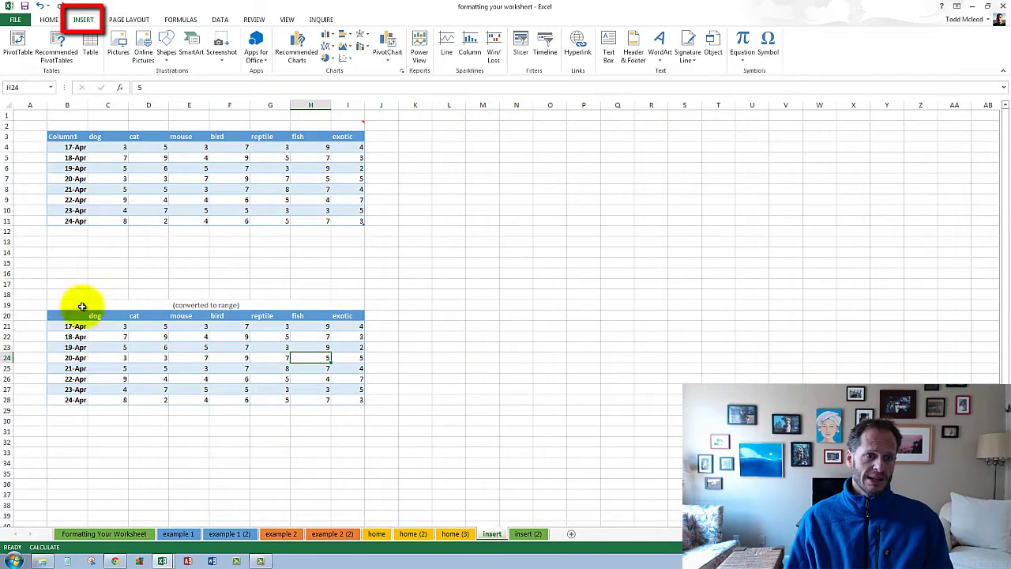
click(527, 534)
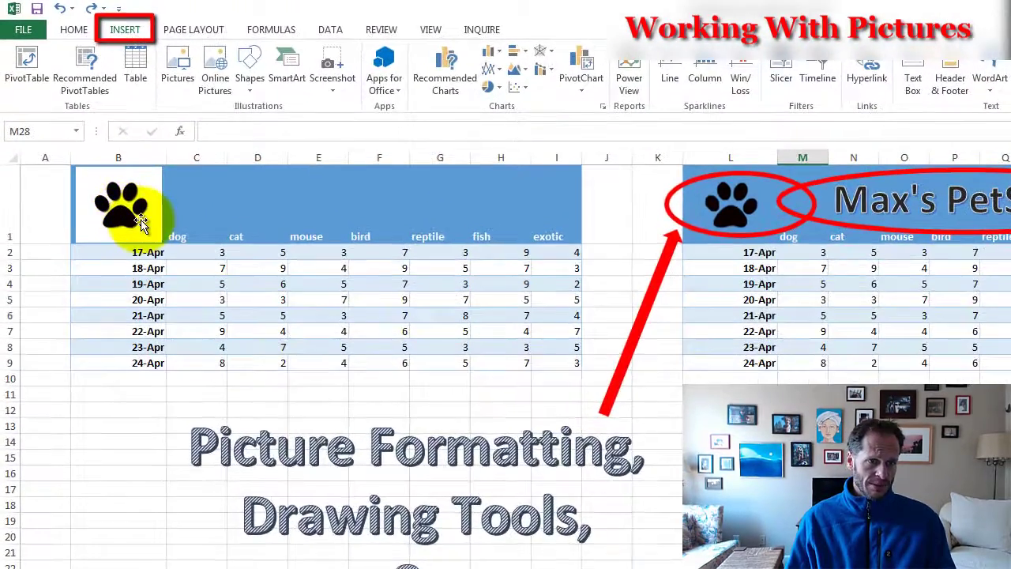
Step: Insert an extra paw picture at D1, remove it, and select the B1 paw picture
click(248, 190)
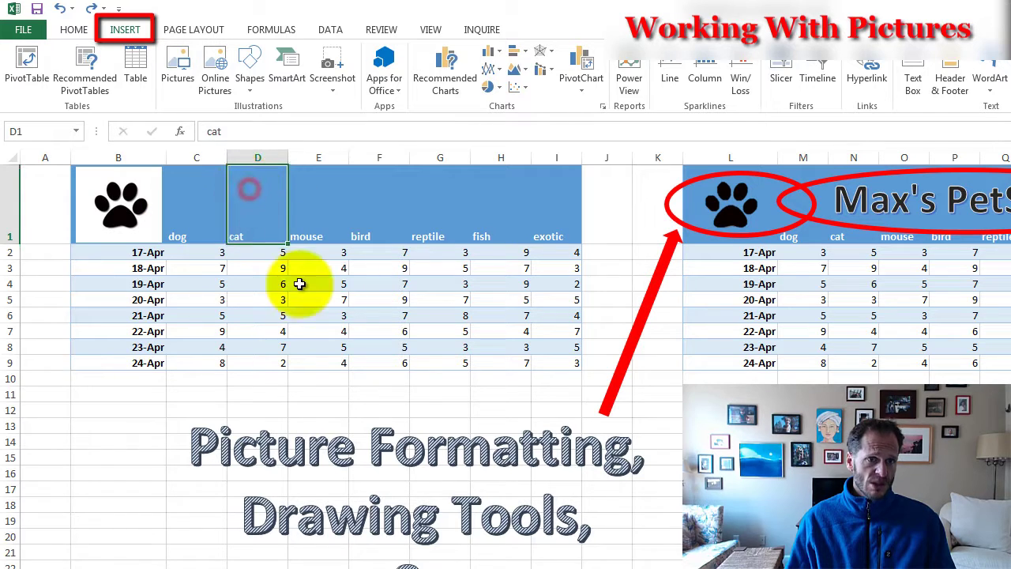
click(176, 83)
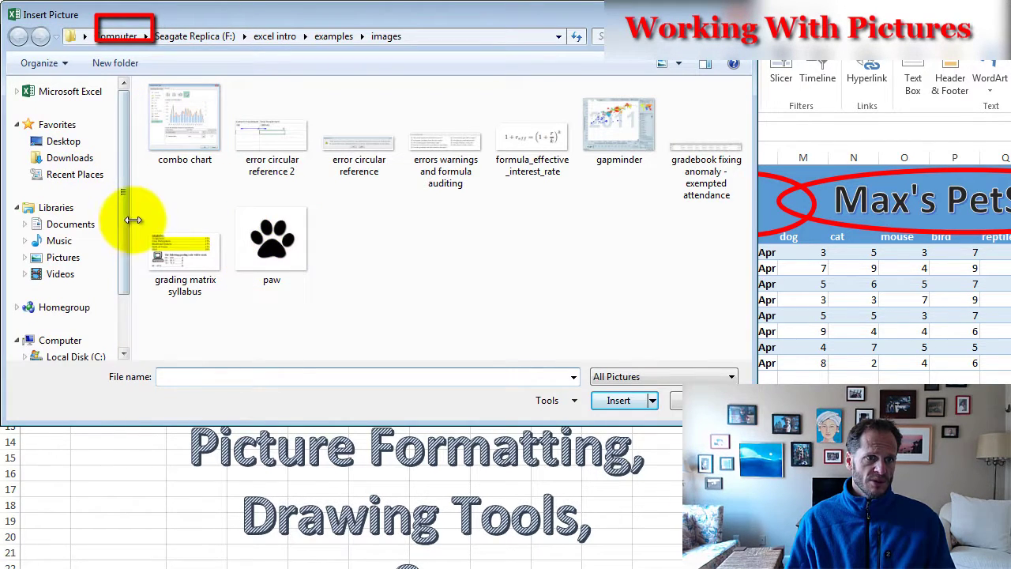
drag(126, 240, 126, 275)
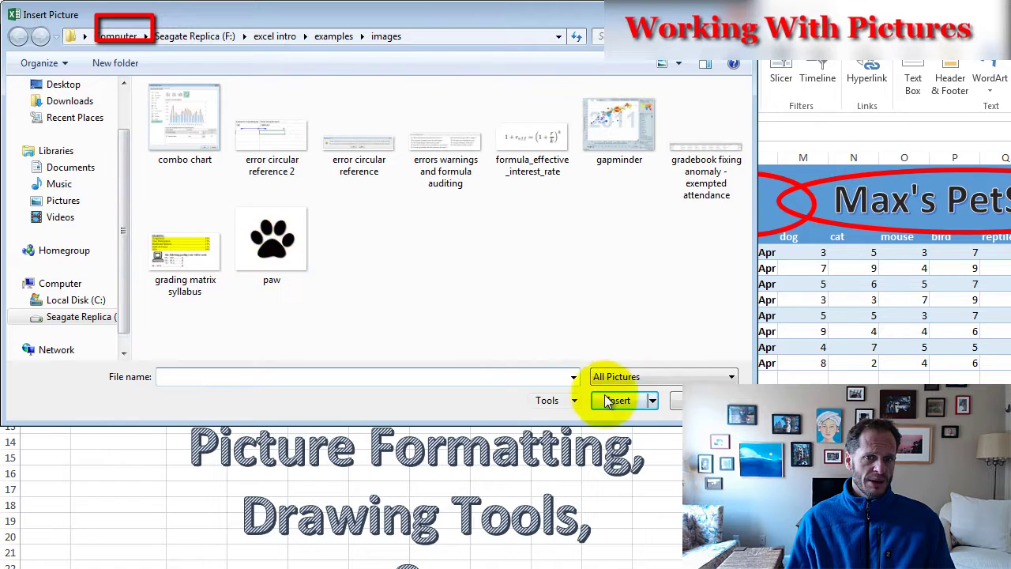
double_click(305, 251)
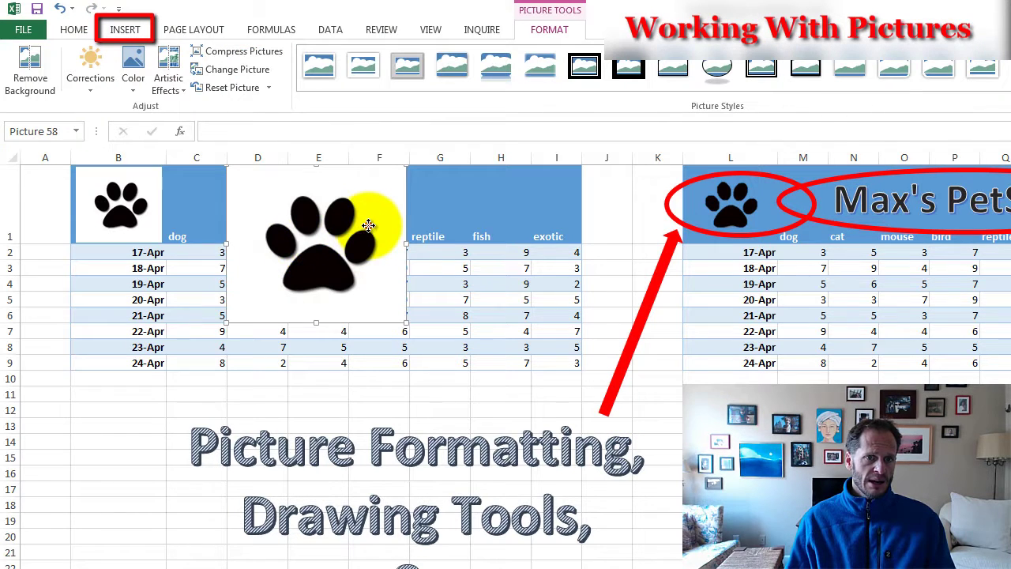
key(Delete)
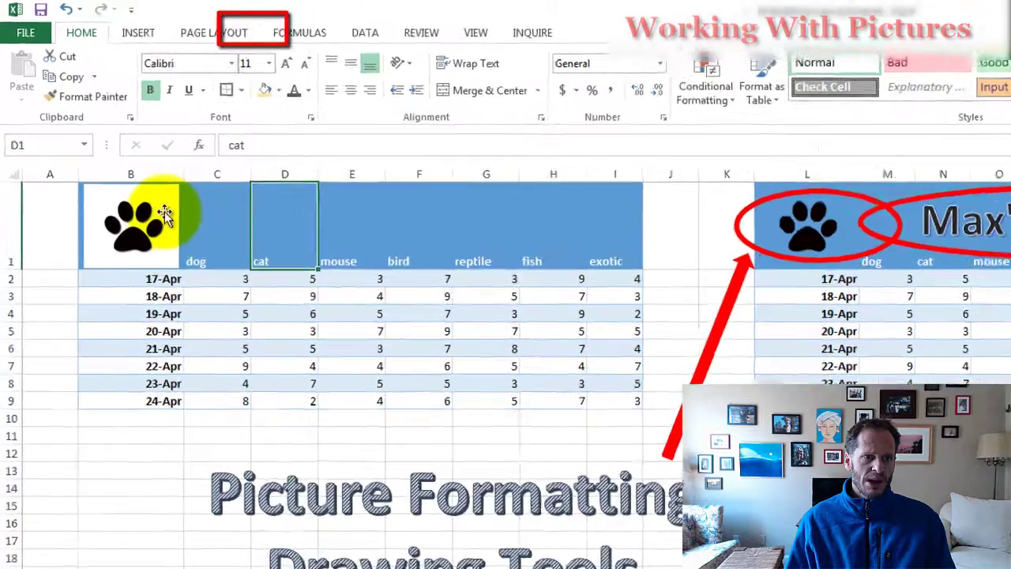
click(165, 211)
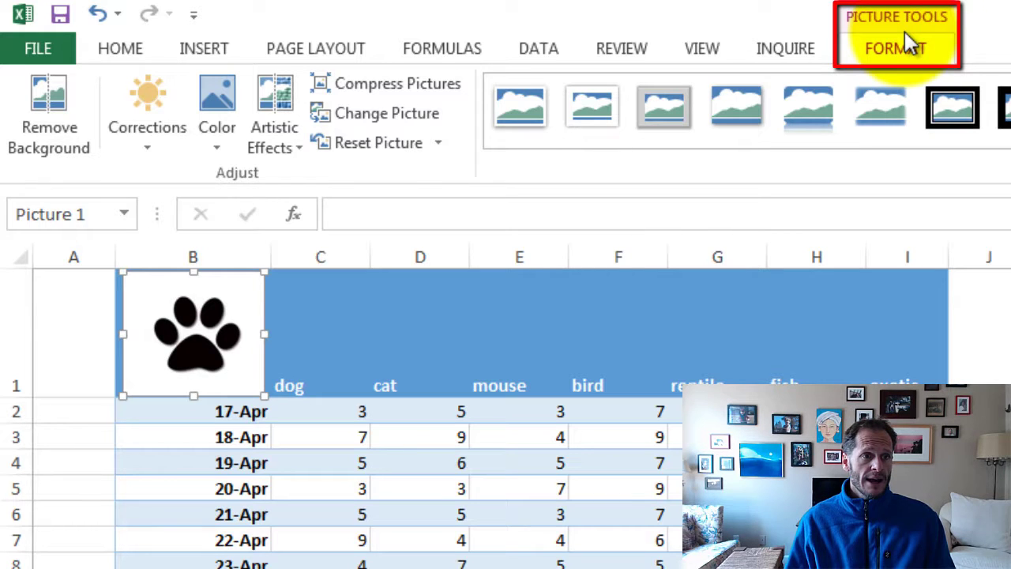
Step: Remove the paw picture's background, marking the pad and toes as areas to keep
click(72, 120)
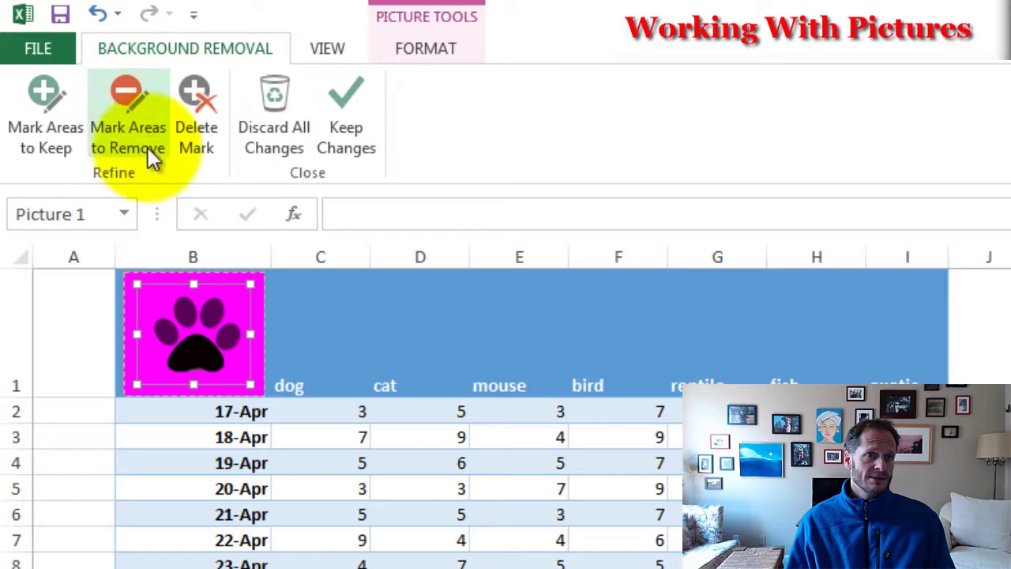
click(59, 122)
click(161, 332)
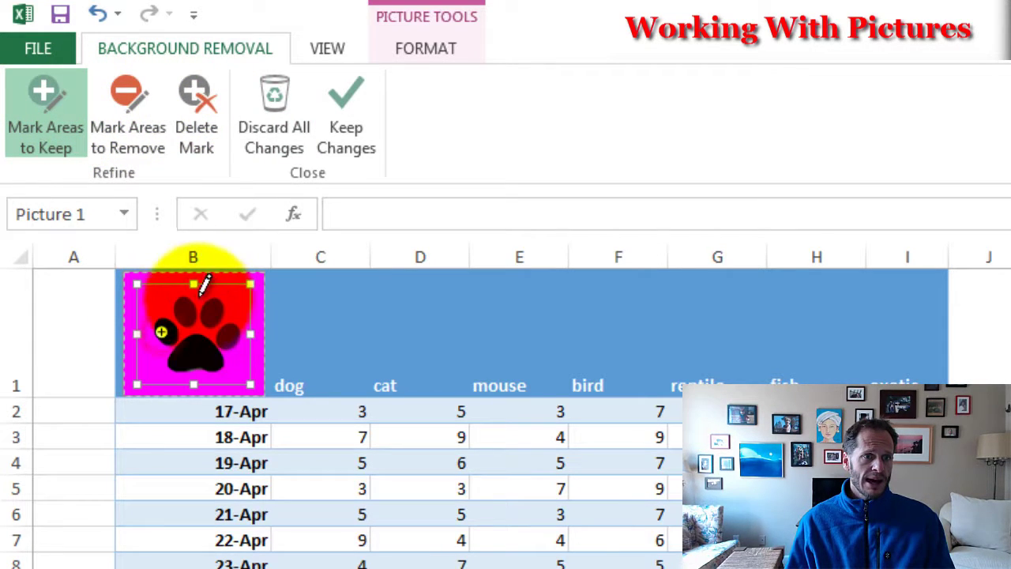
click(184, 310)
click(213, 310)
click(227, 336)
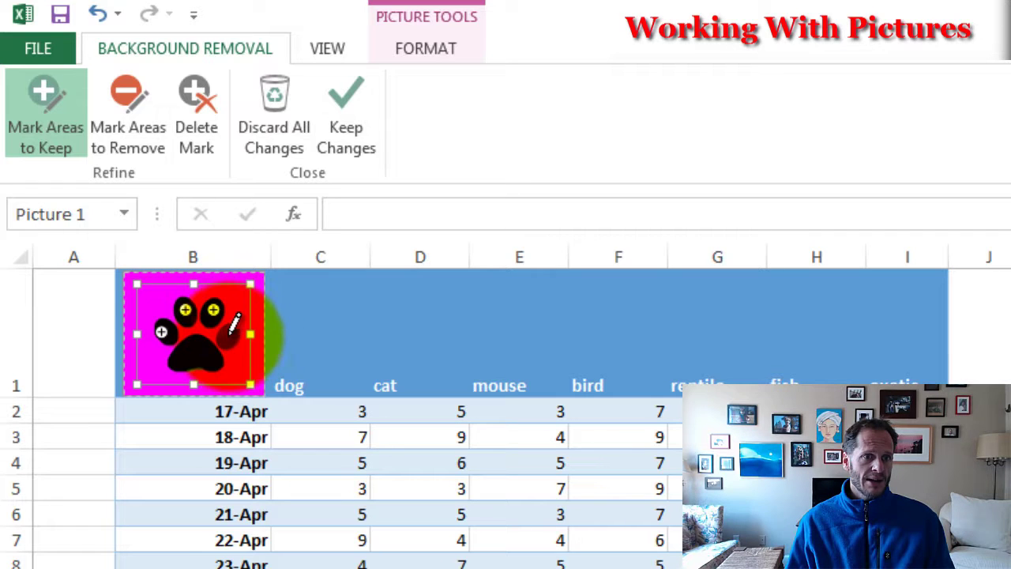
click(197, 350)
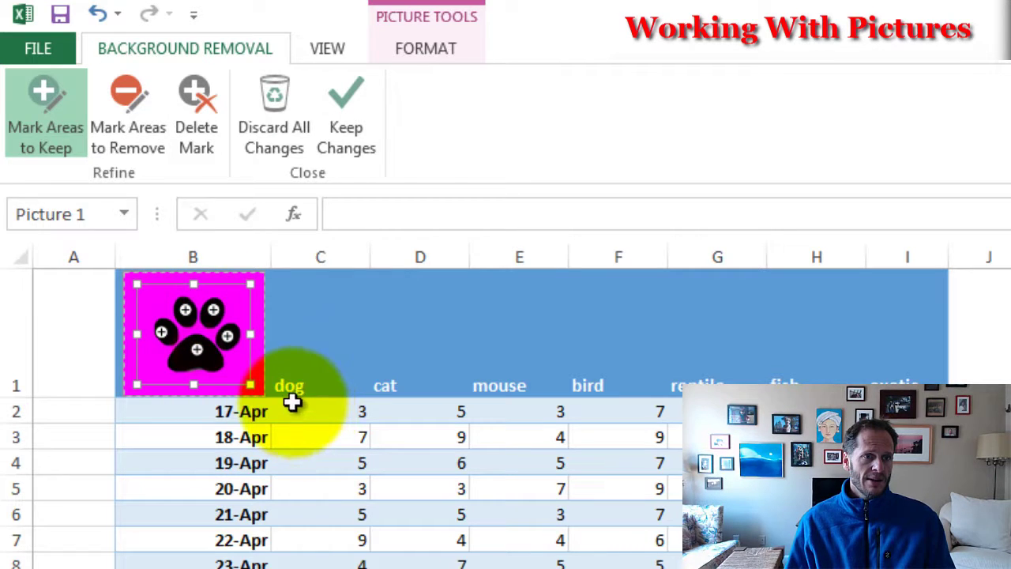
click(347, 141)
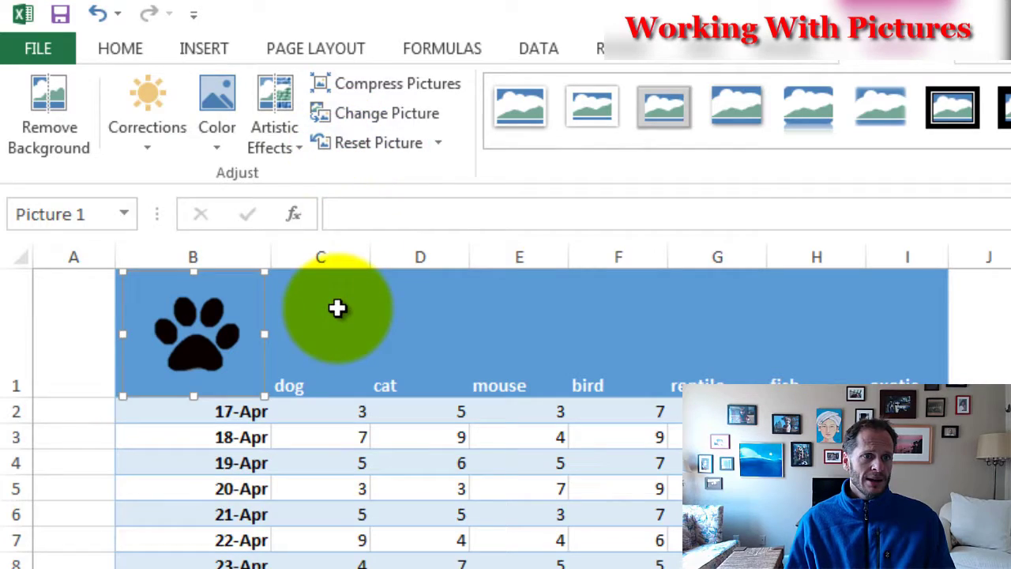
Step: Undo the background removal to restore the paw's original white background
click(97, 13)
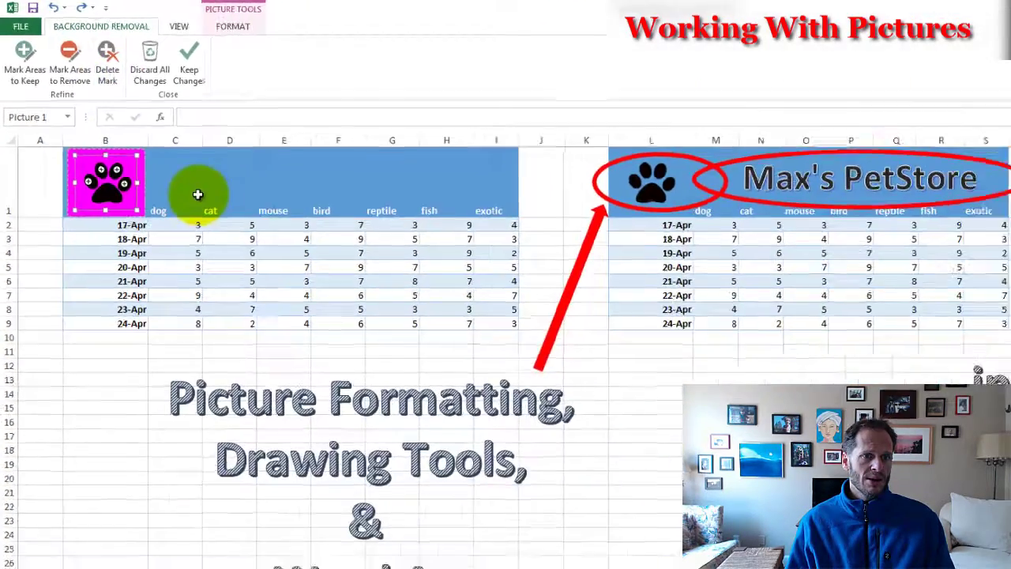
click(60, 6)
click(161, 134)
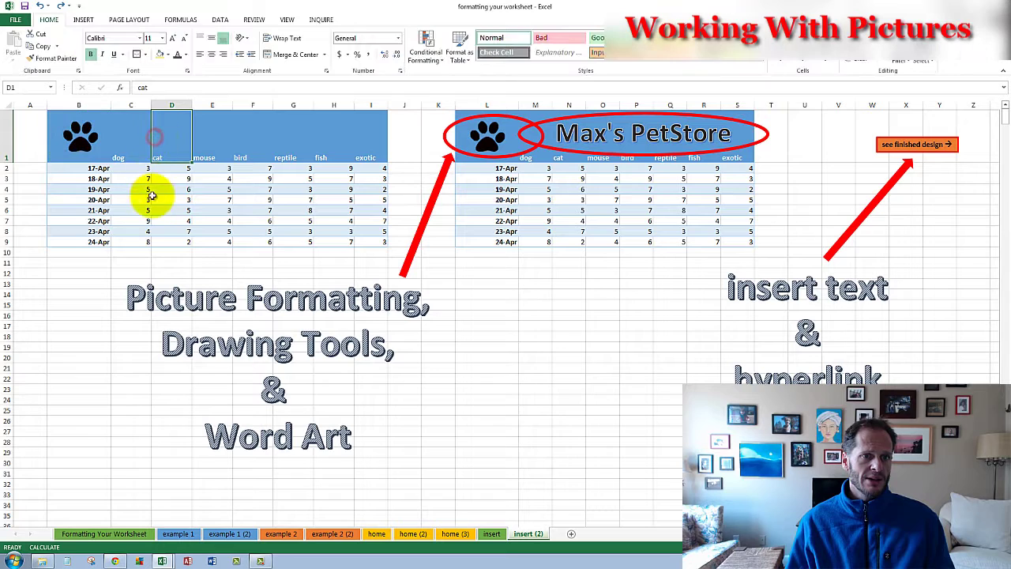
click(43, 7)
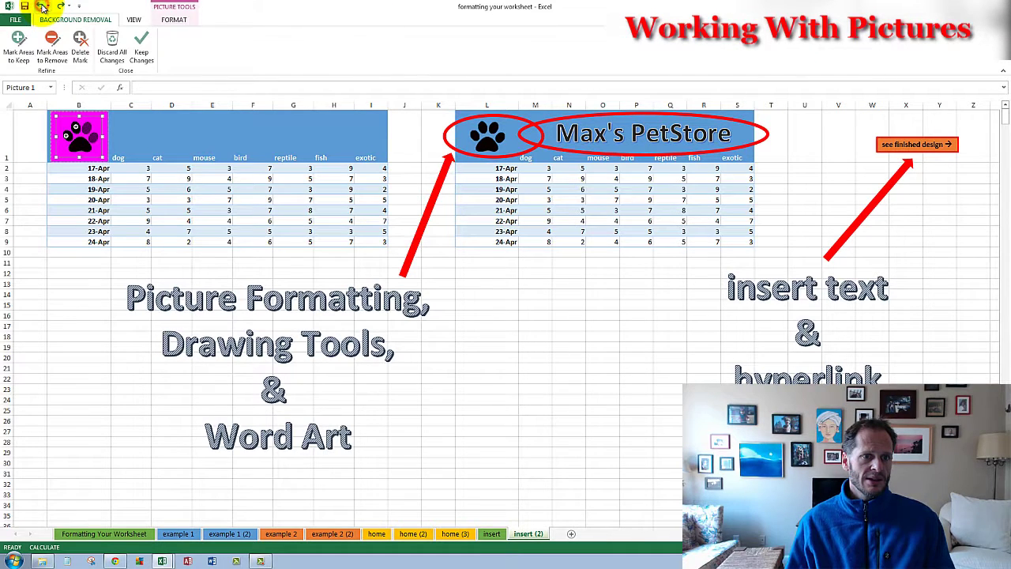
click(43, 6)
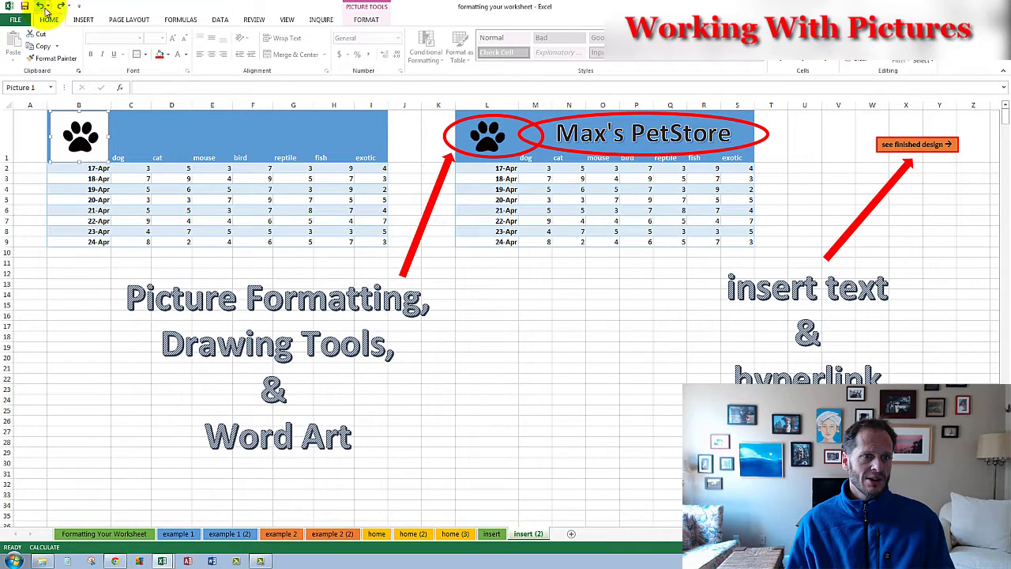
Step: Insert black hard-shadow WordArt reading 'Max's PetStore'
click(185, 201)
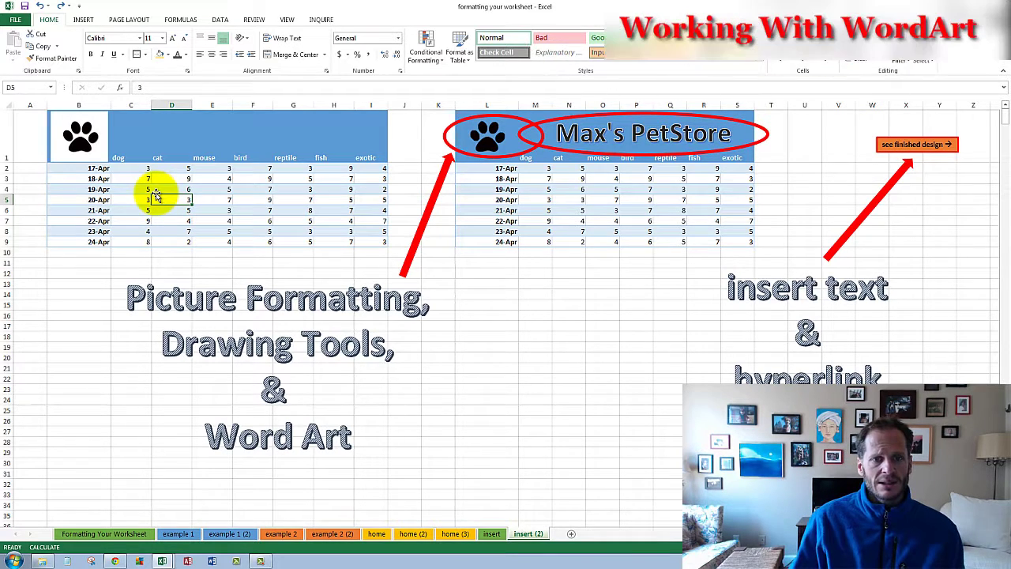
click(83, 19)
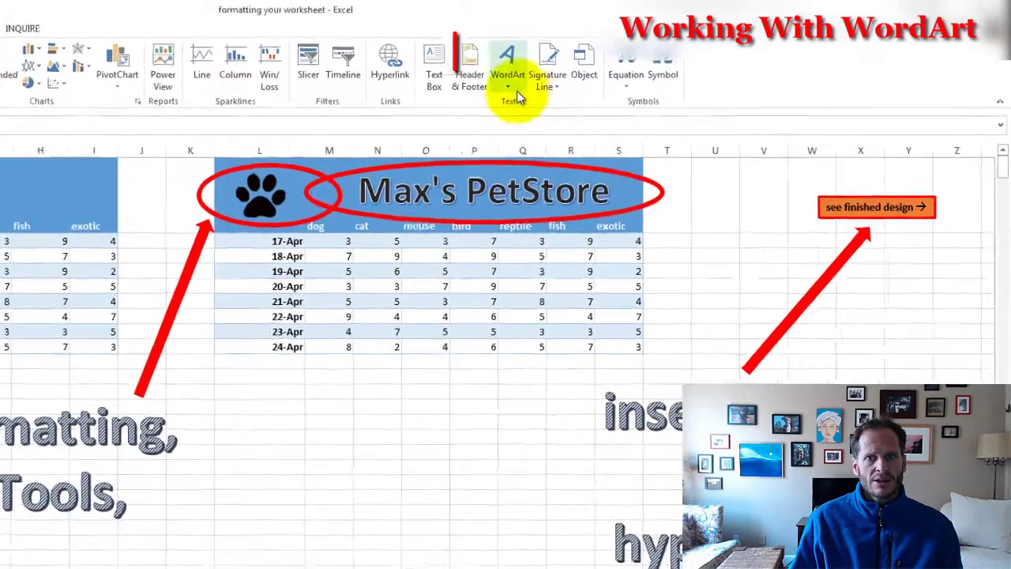
click(664, 65)
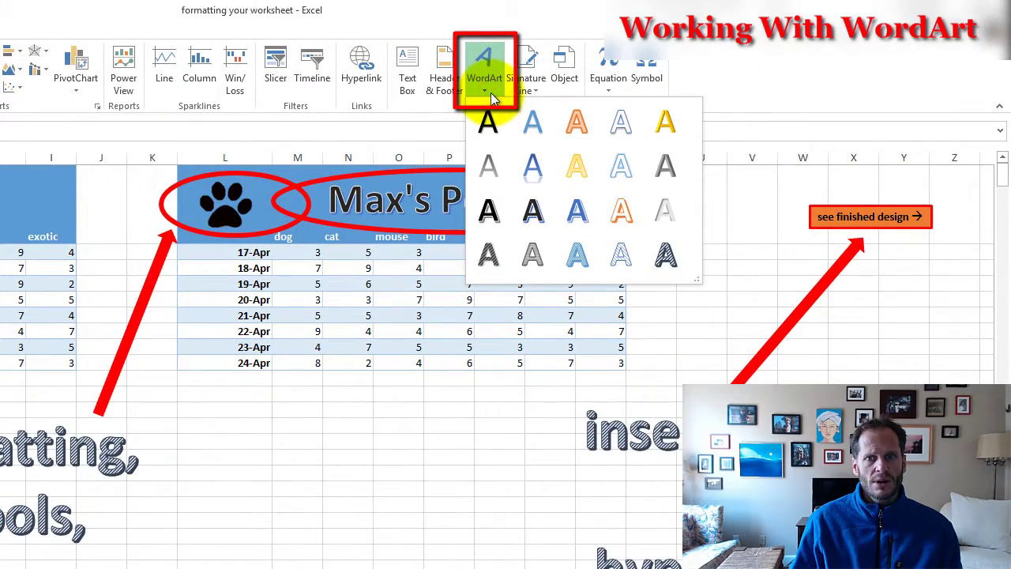
click(543, 220)
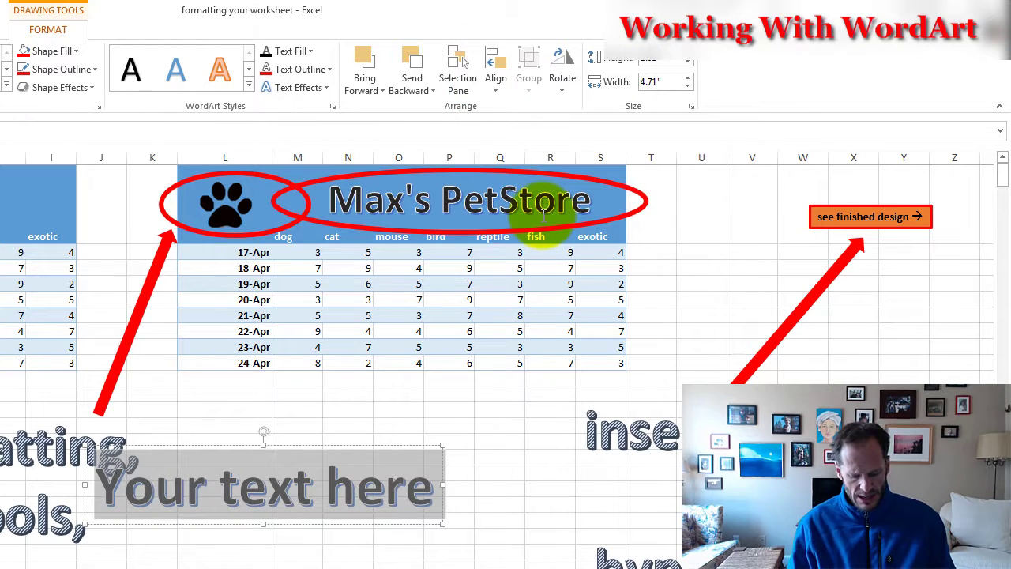
text(Max's Pa)
key(BackSpace)
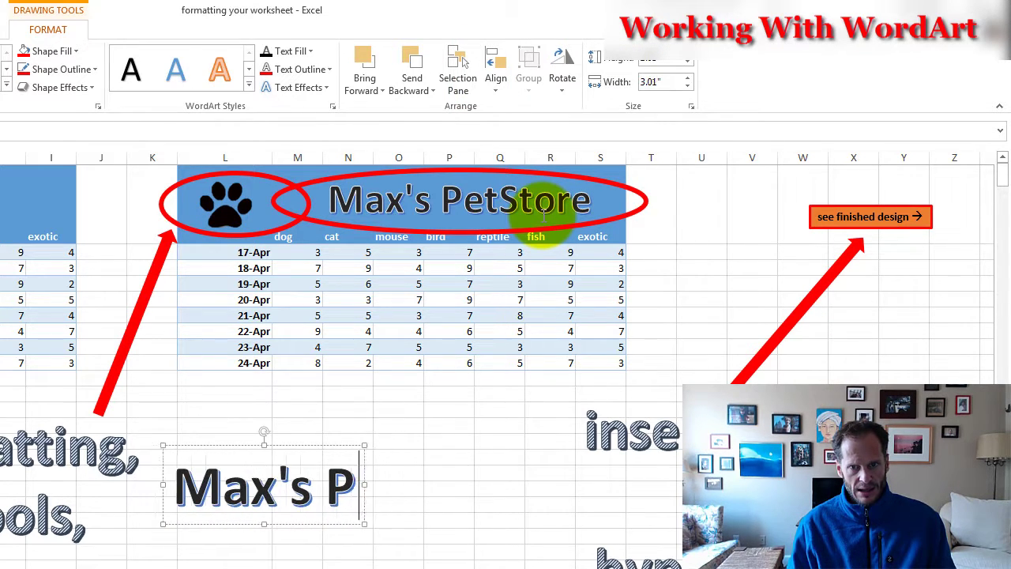
text(etStore)
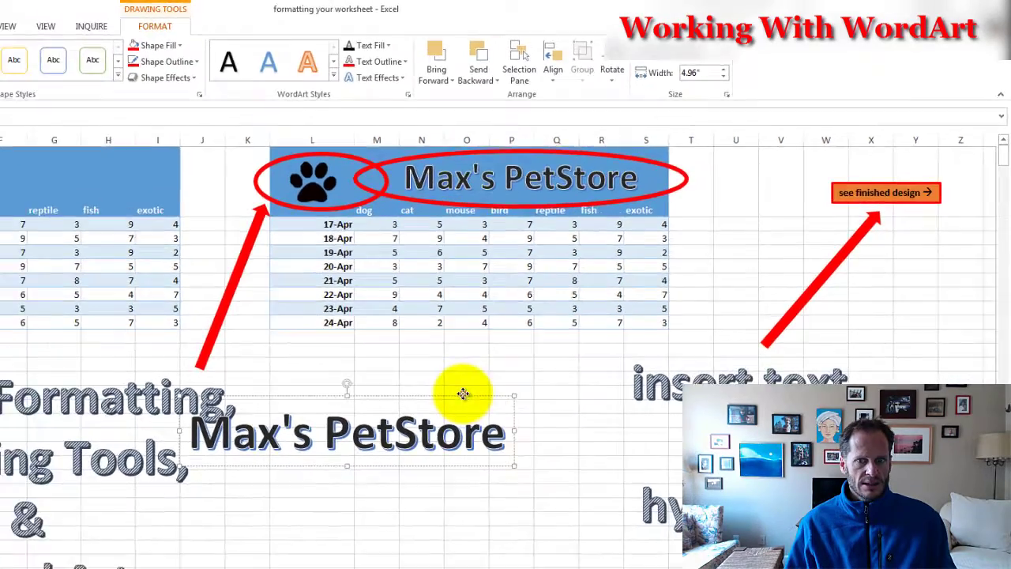
Step: Shrink the WordArt to 44 pt and move it into the blue header beside the paw
click(391, 452)
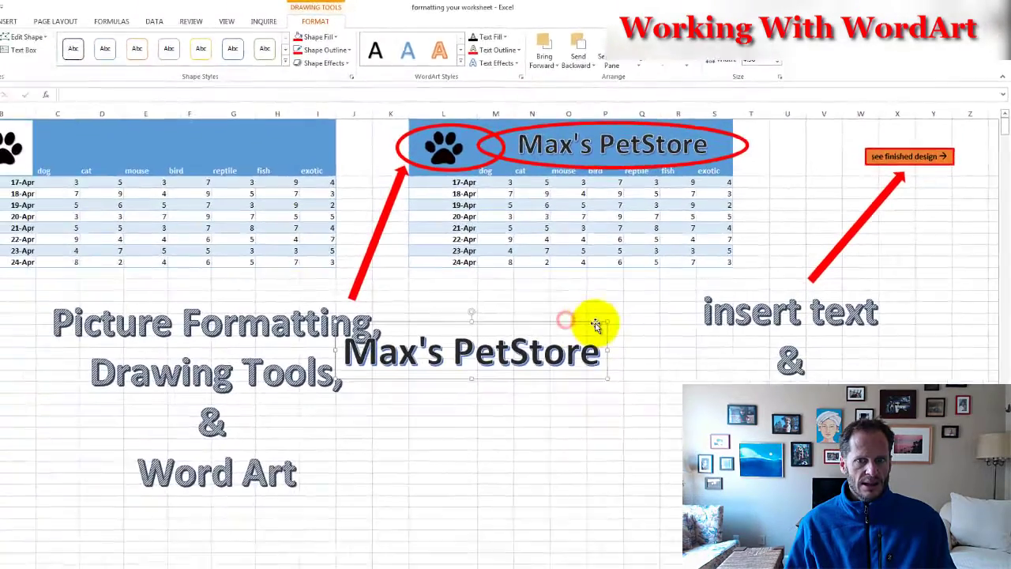
click(50, 19)
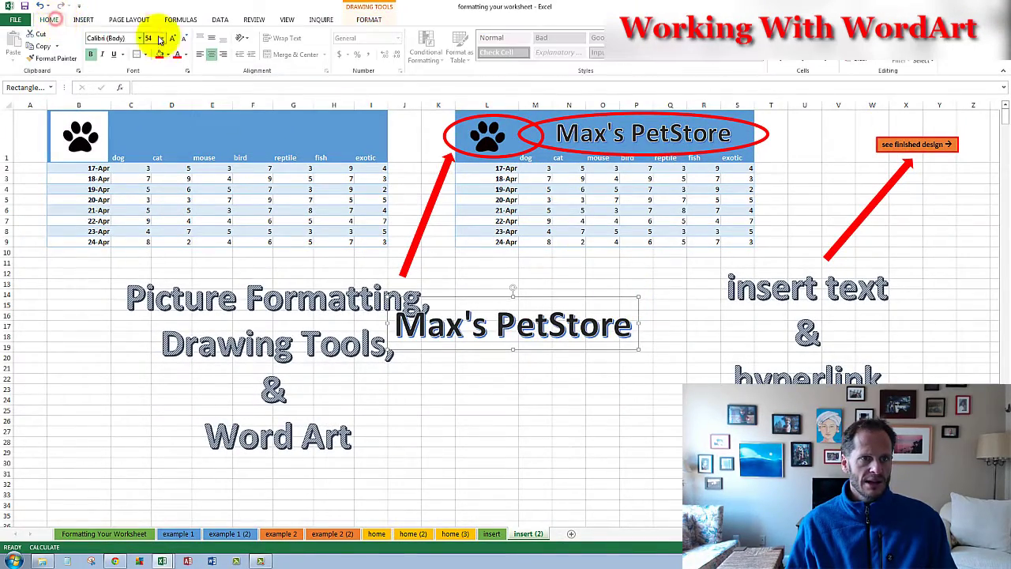
click(183, 40)
click(183, 40)
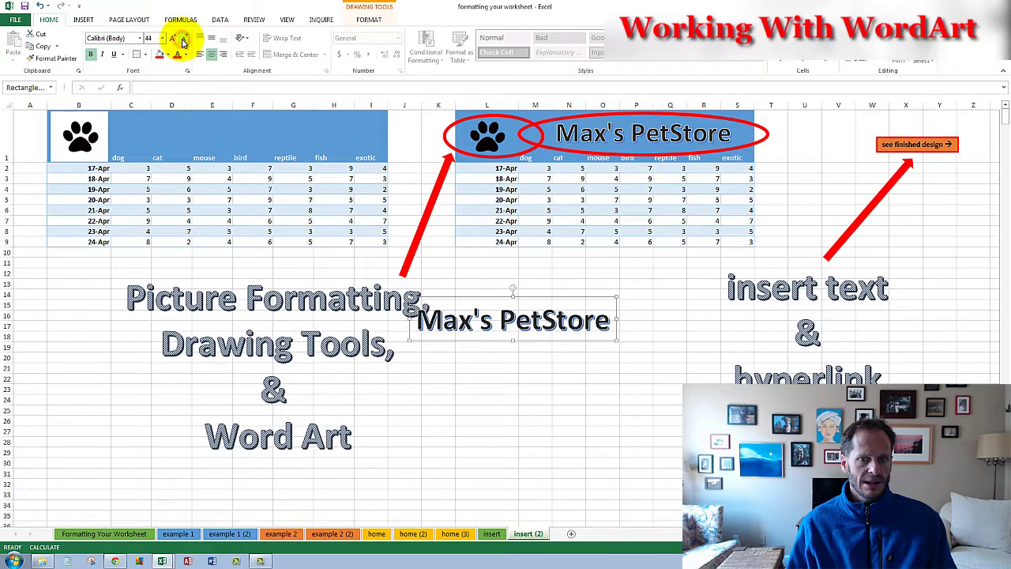
drag(537, 298, 276, 109)
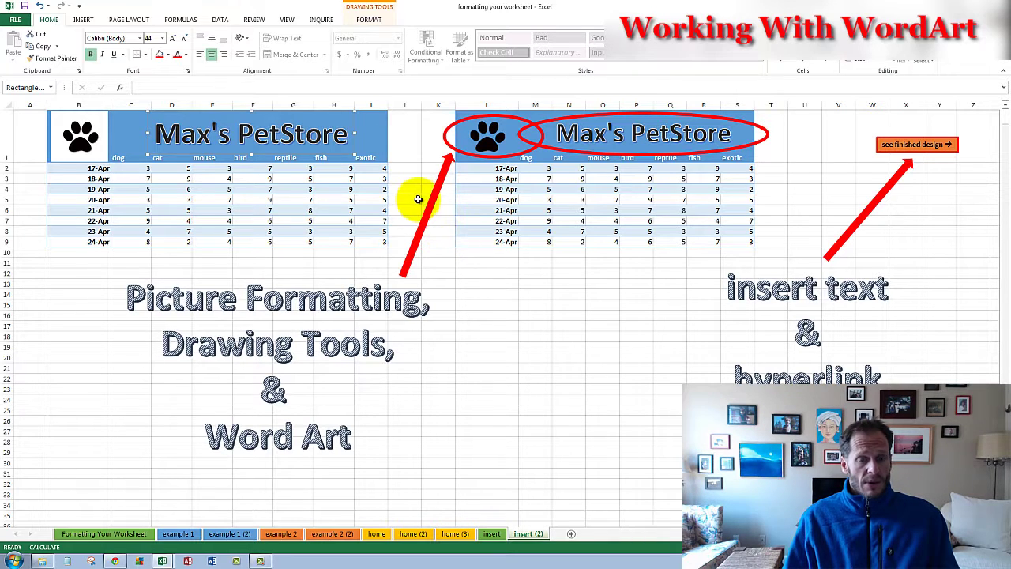
Step: Draw an up arrow below the tables, enlarge it, and rotate it to point up-right
key(Escape)
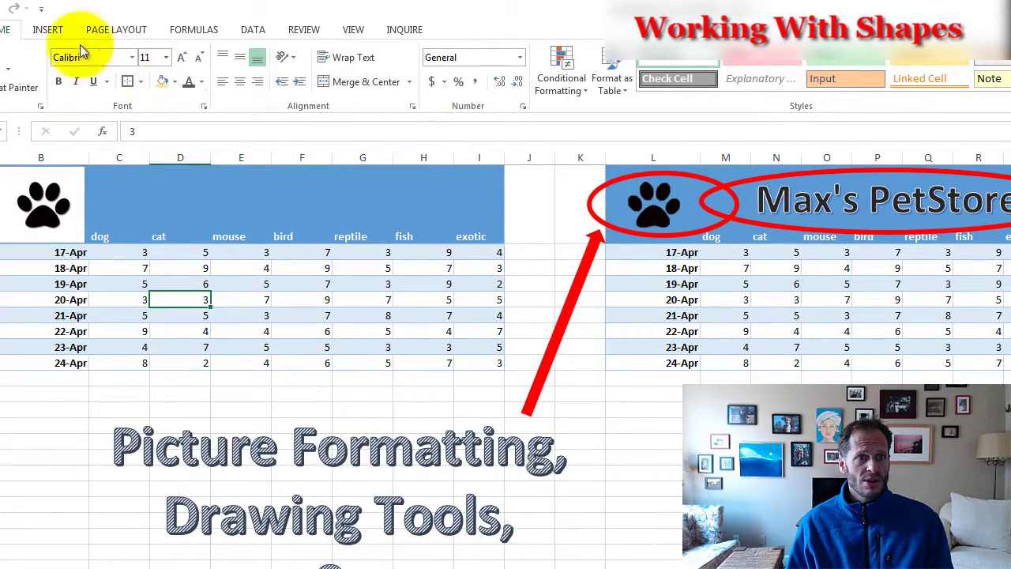
click(47, 29)
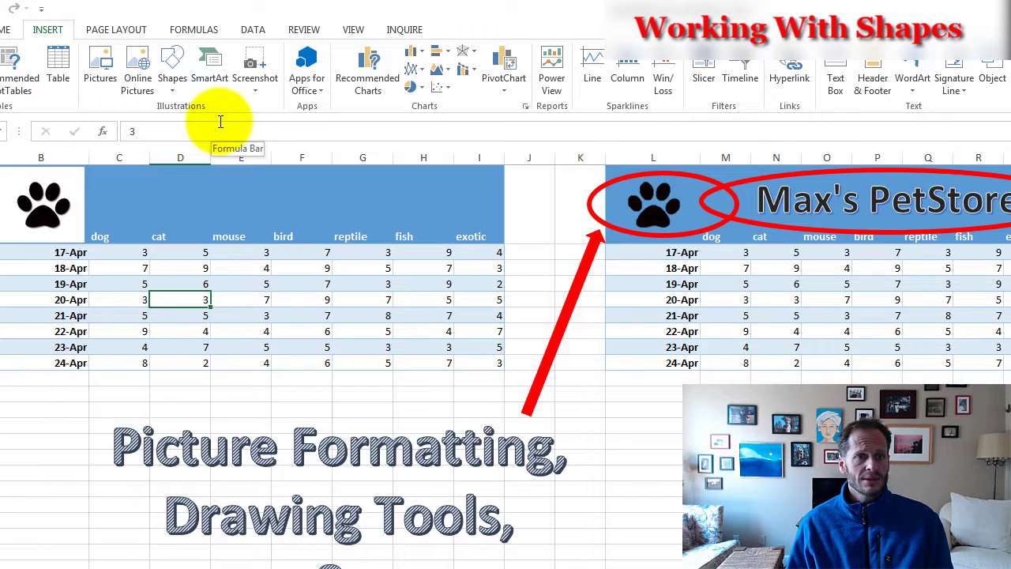
click(175, 91)
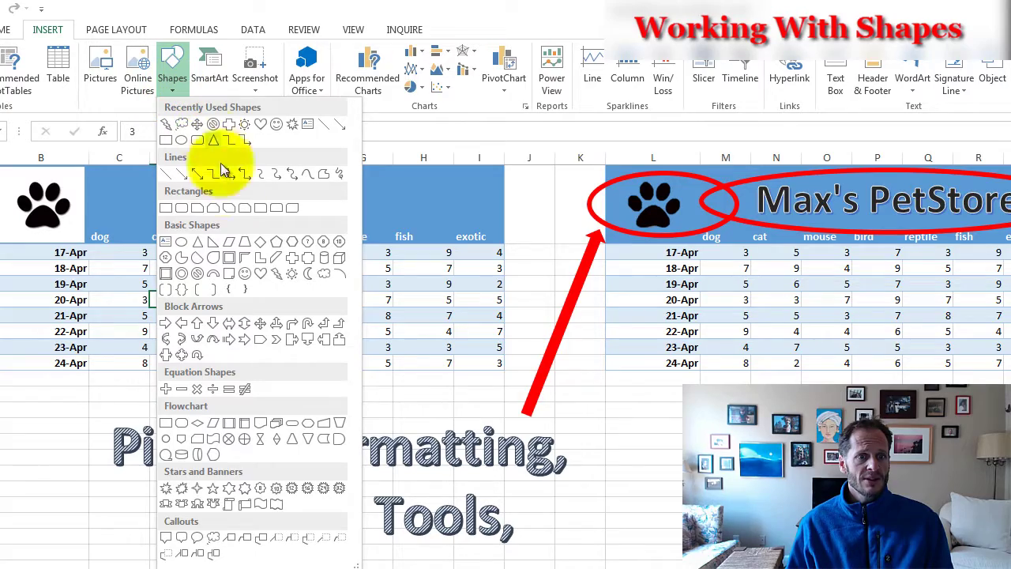
click(198, 324)
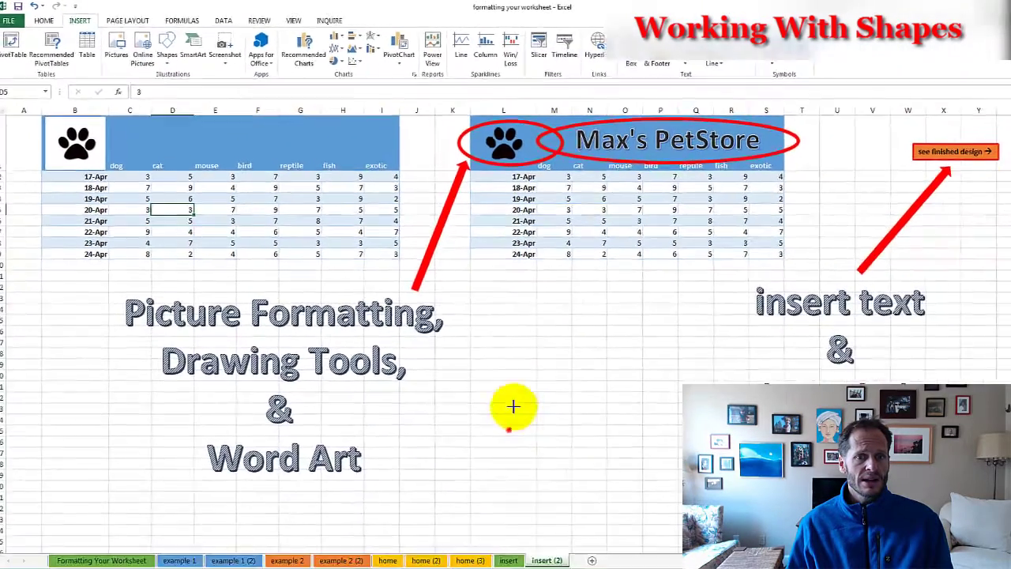
drag(498, 409, 498, 332)
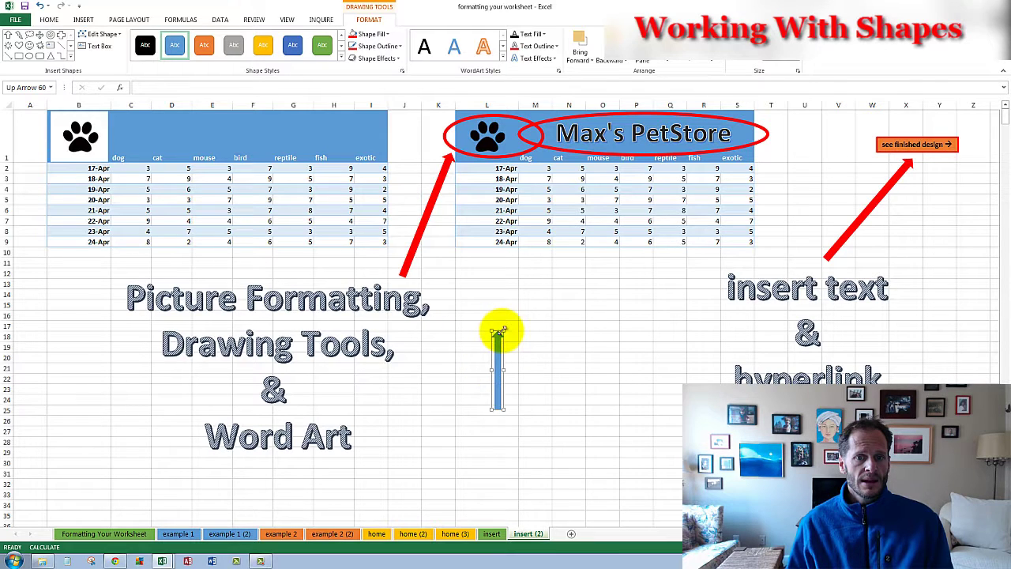
drag(503, 330, 534, 297)
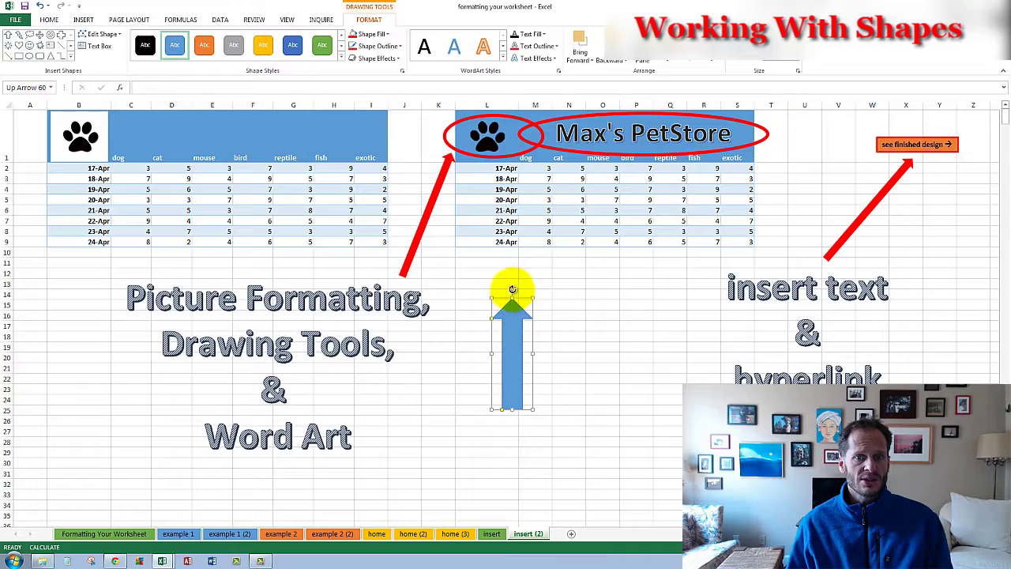
drag(513, 290, 560, 302)
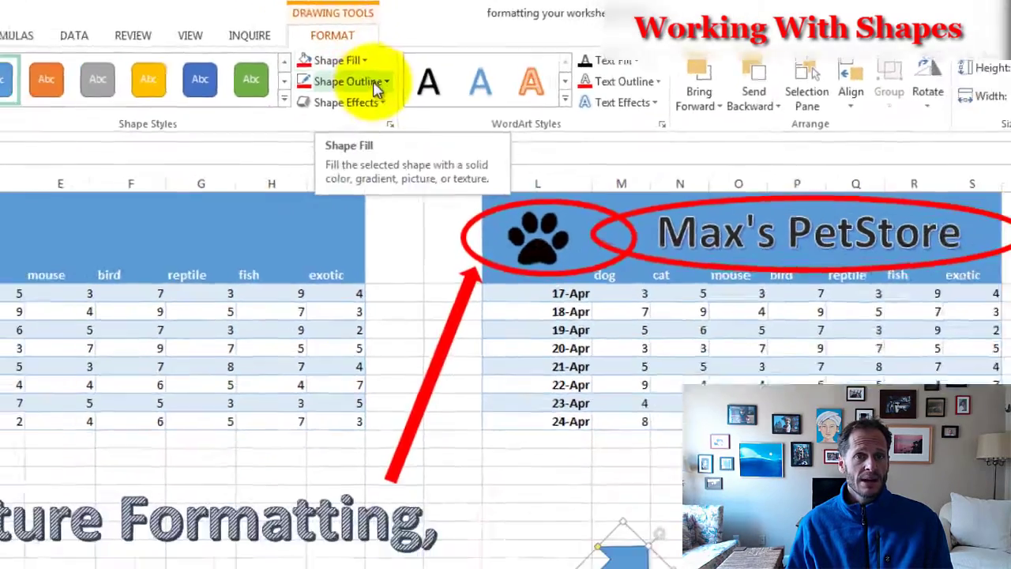
Step: Give the arrow a red outline and orange fill, adjust its angle, then delete it
click(376, 85)
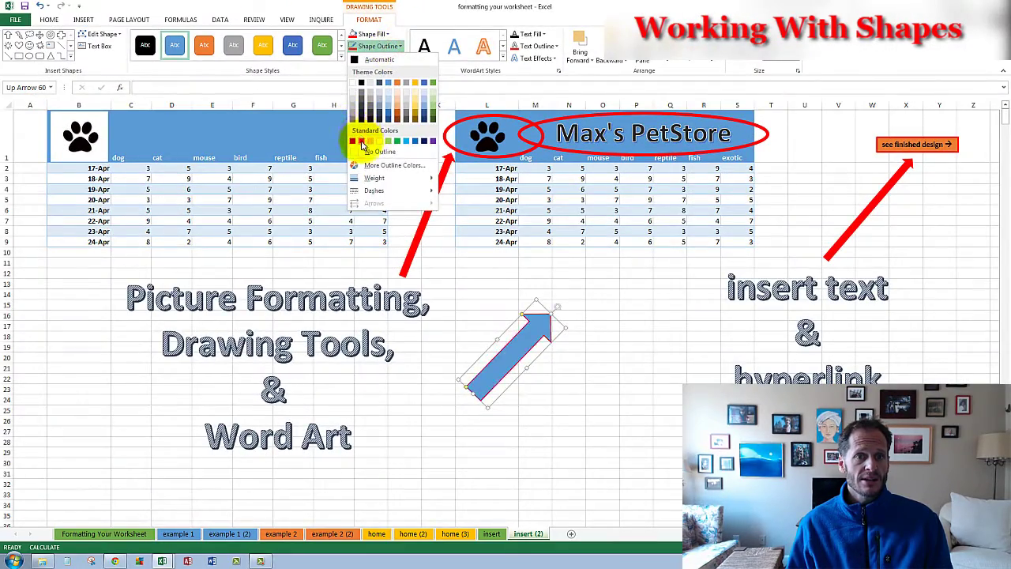
click(361, 143)
click(373, 34)
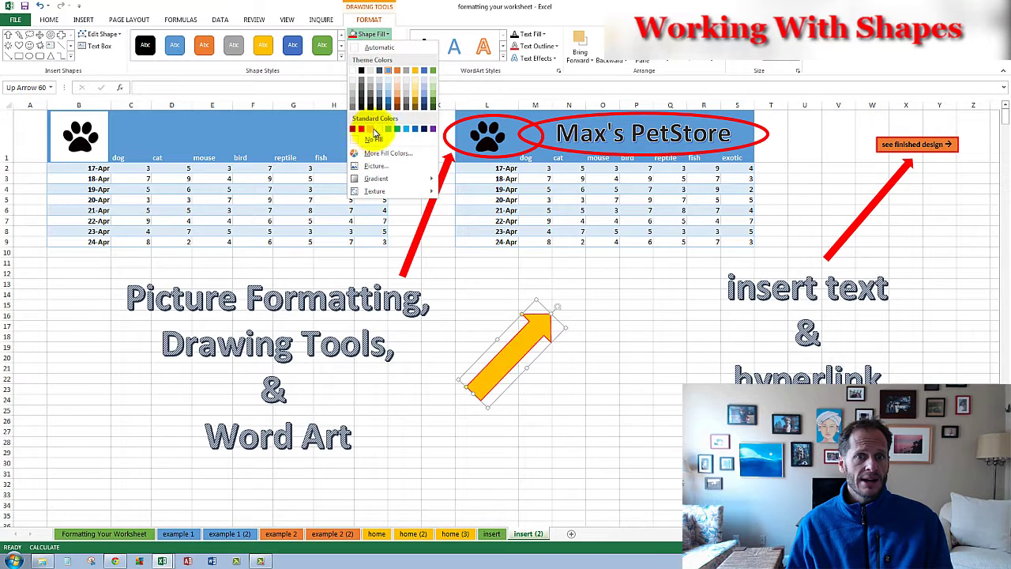
click(371, 130)
click(653, 314)
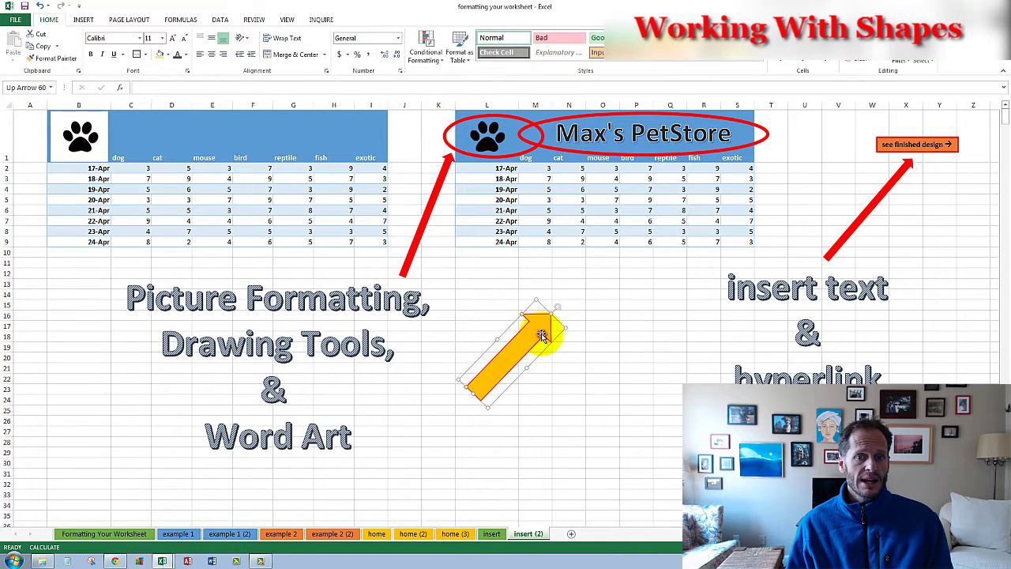
click(541, 336)
drag(558, 306, 543, 302)
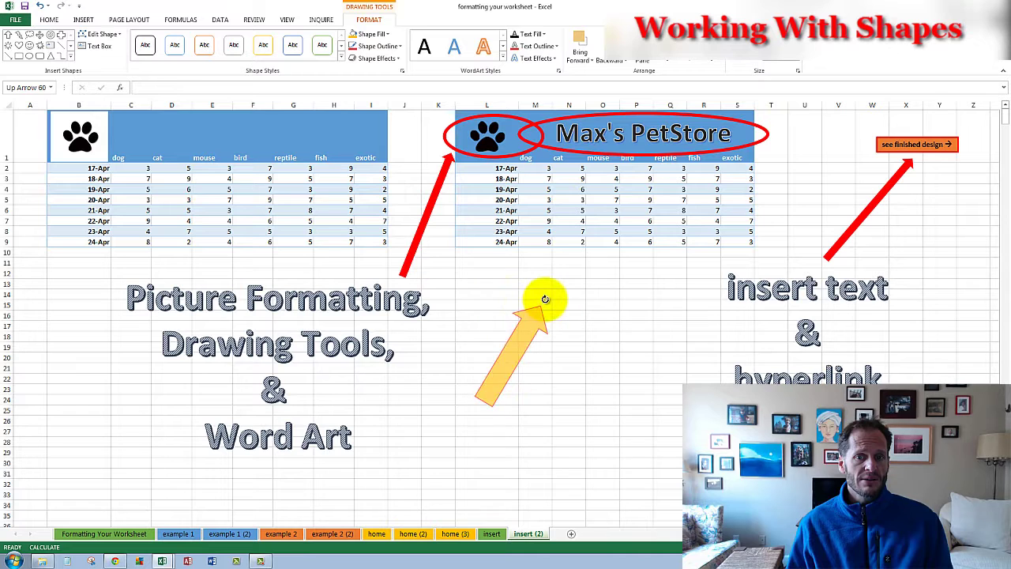
key(Delete)
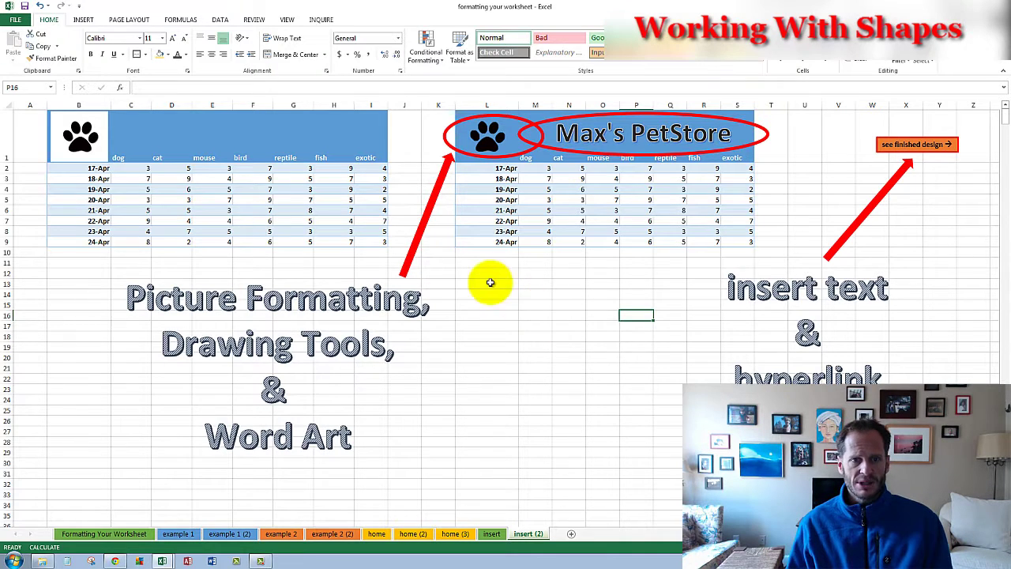
Step: Select cell M13 and browse the Shapes gallery without adding anything
click(530, 285)
click(84, 19)
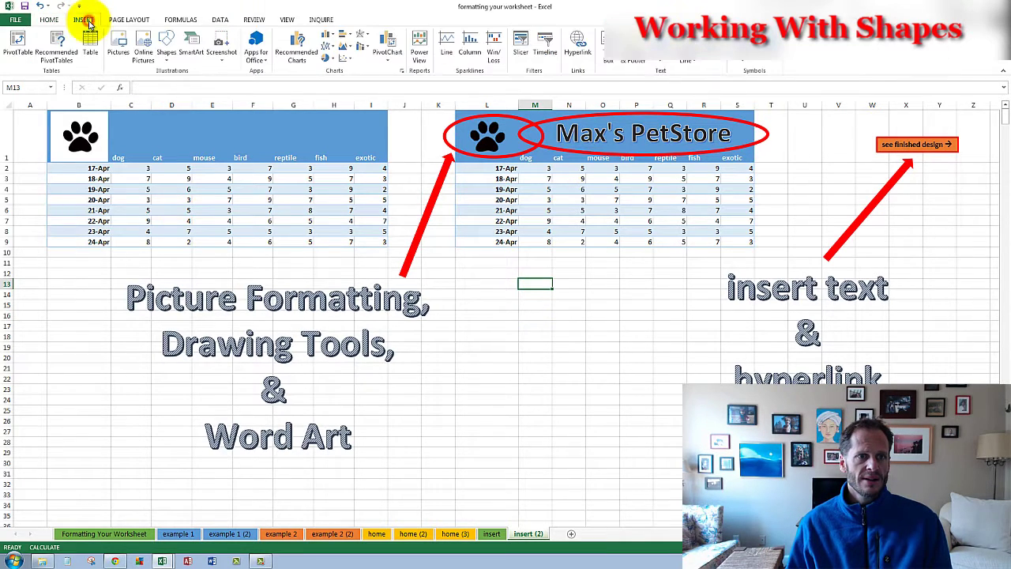
click(169, 55)
click(171, 65)
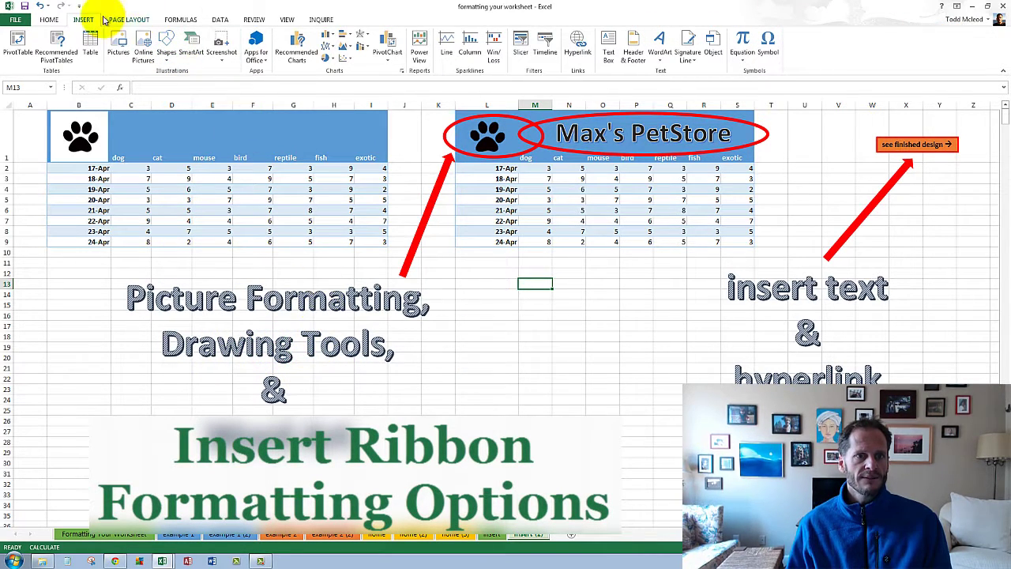
click(167, 57)
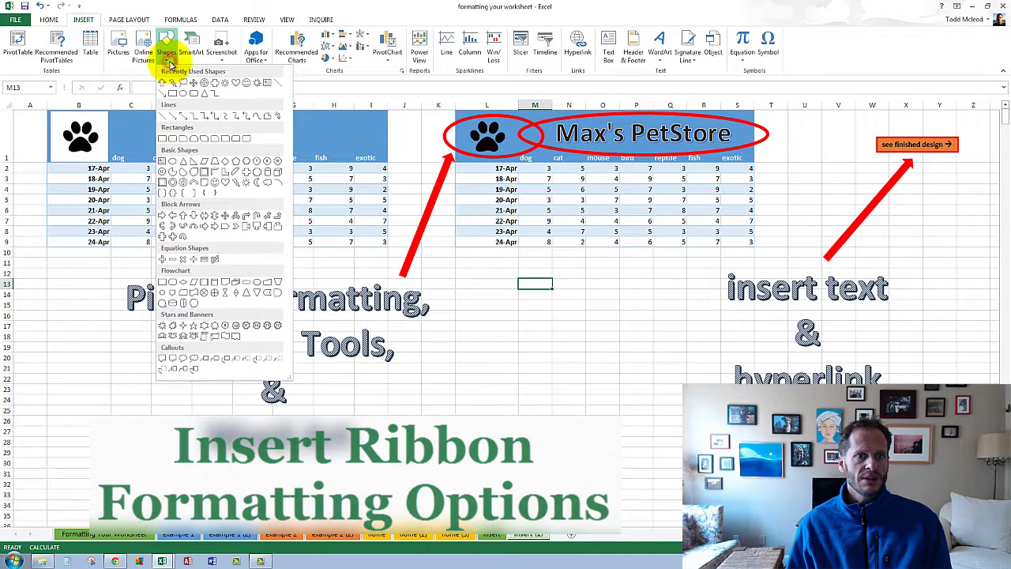
click(169, 62)
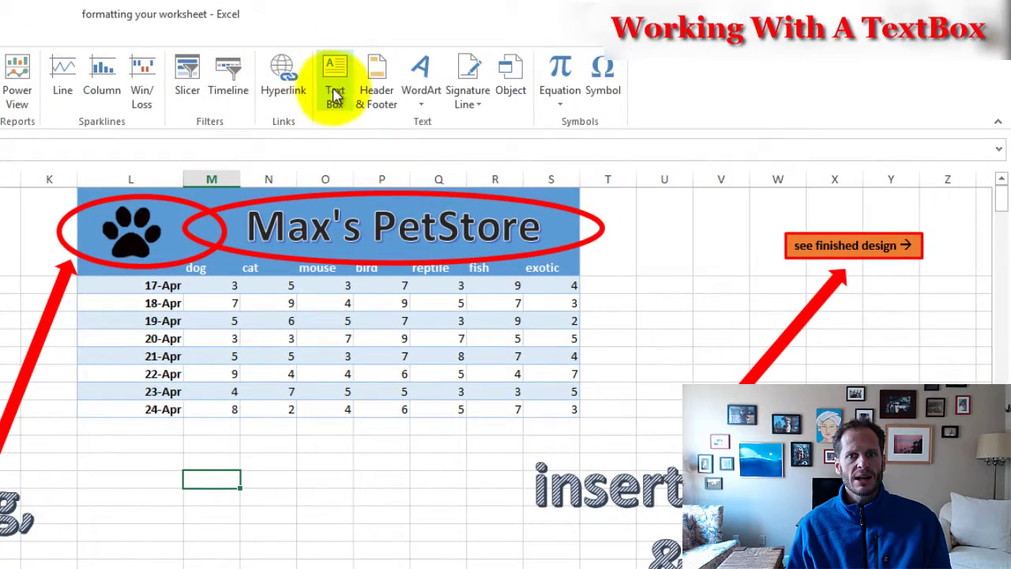
Step: Add a text box below the PetStore table reading 'start typing'
click(335, 93)
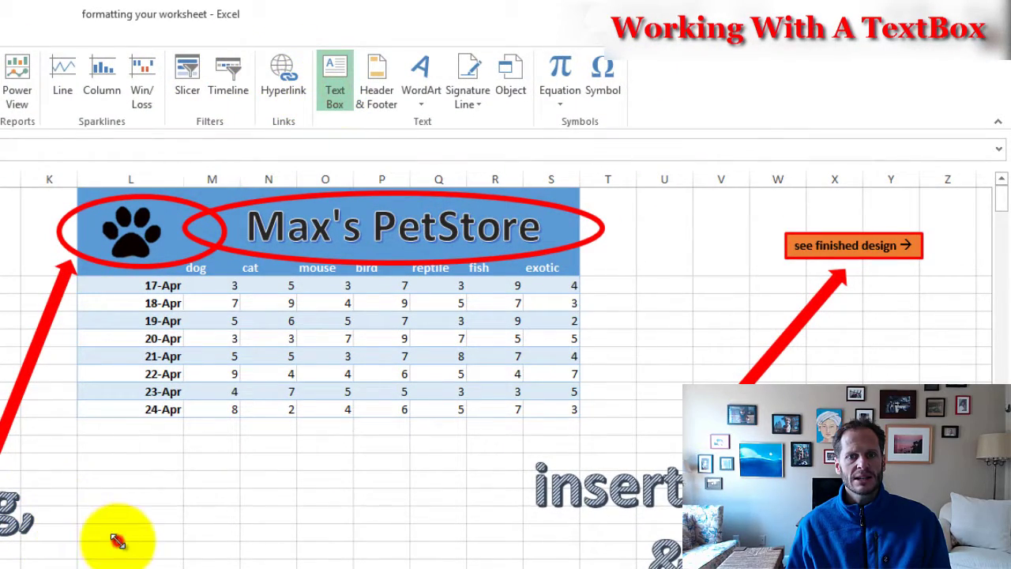
click(117, 541)
text(start typing)
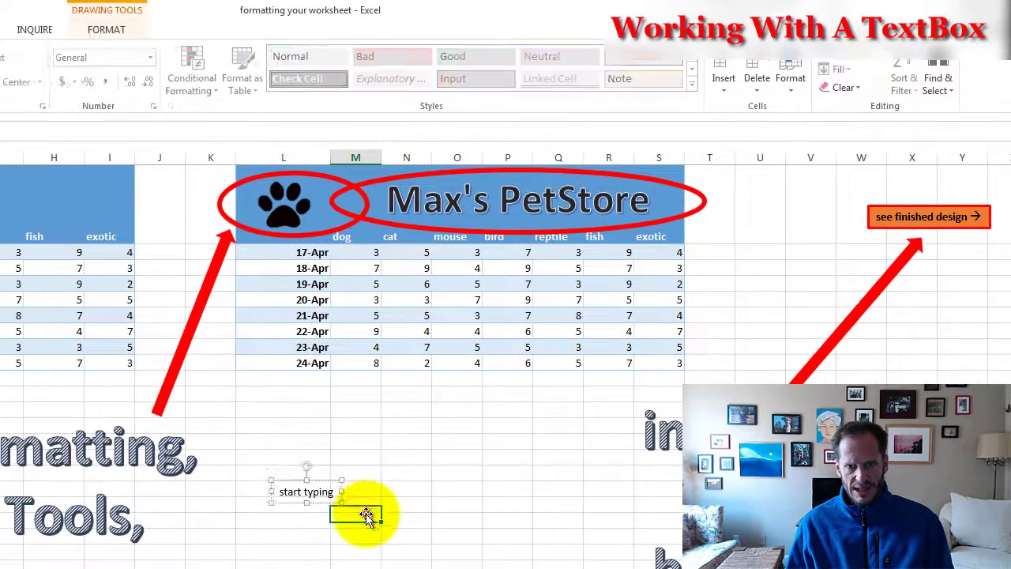
click(222, 565)
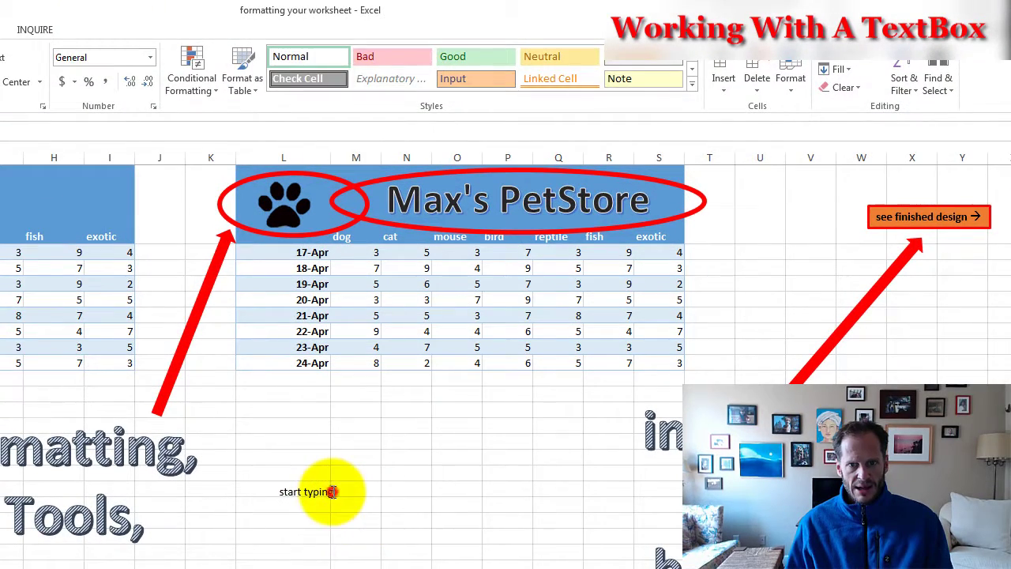
click(333, 492)
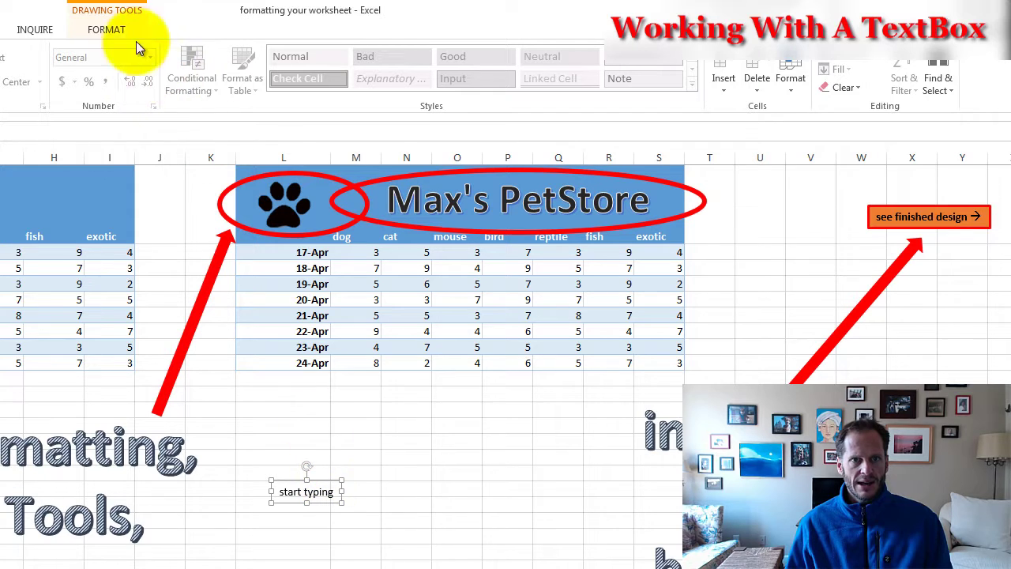
Step: Give the text box a red outline and orange fill, then reselect it
click(113, 30)
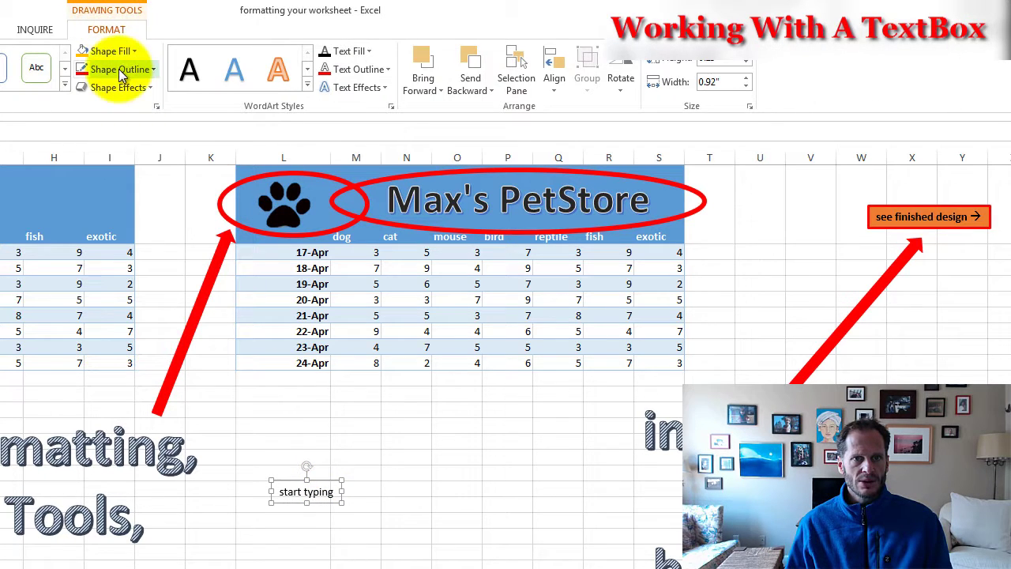
click(152, 69)
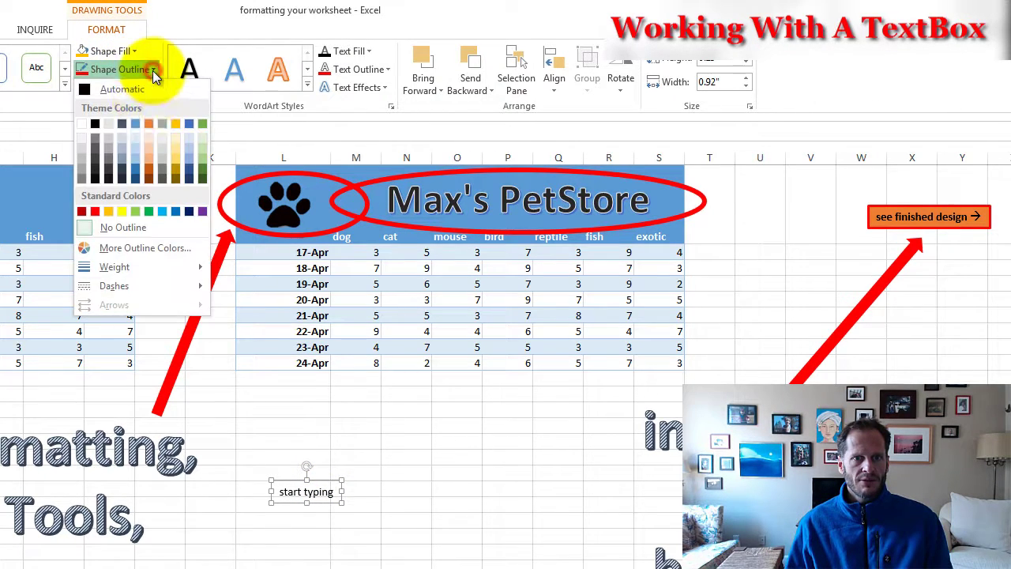
click(95, 211)
click(115, 50)
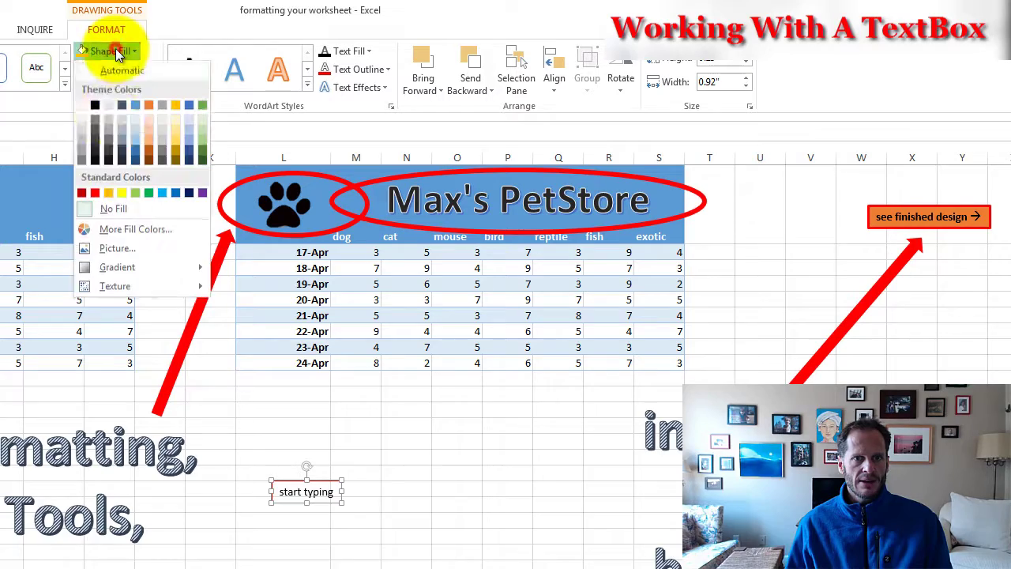
click(105, 193)
click(407, 519)
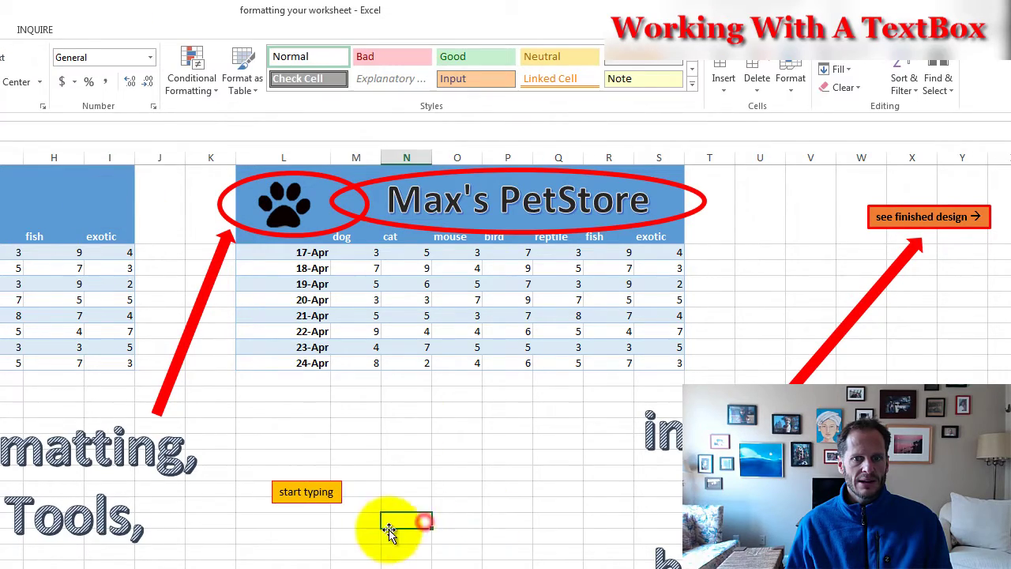
click(330, 494)
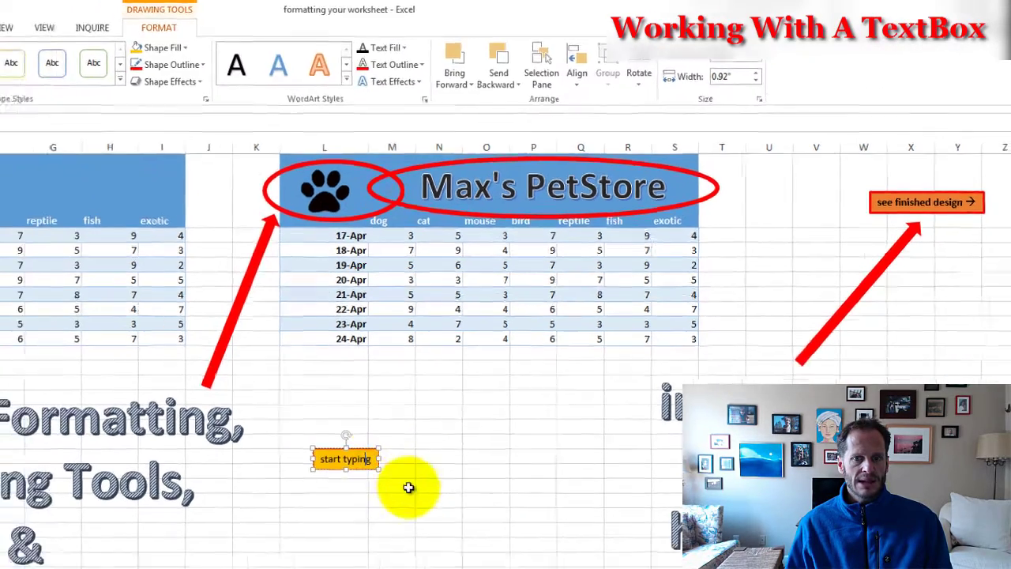
click(514, 358)
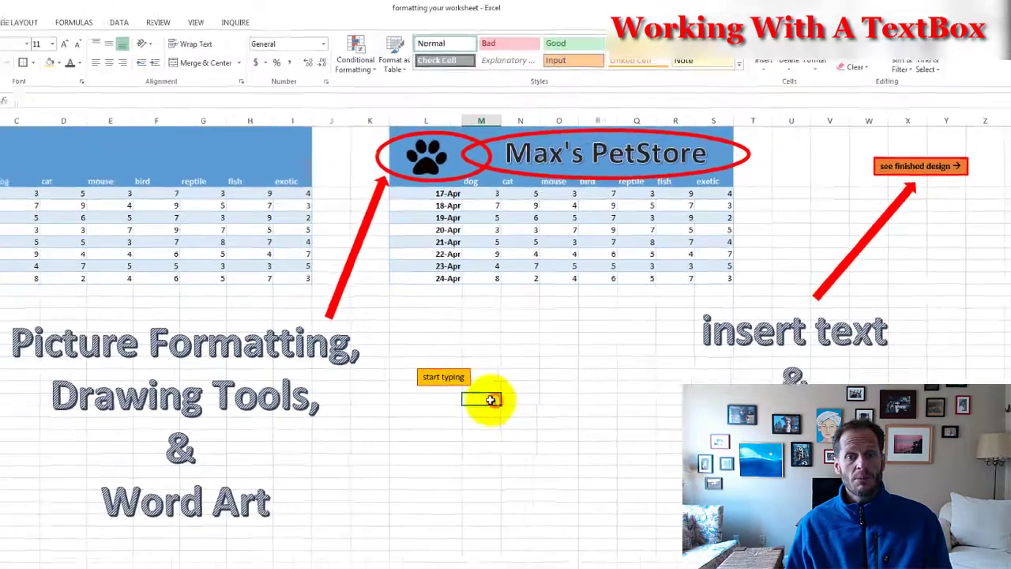
click(512, 327)
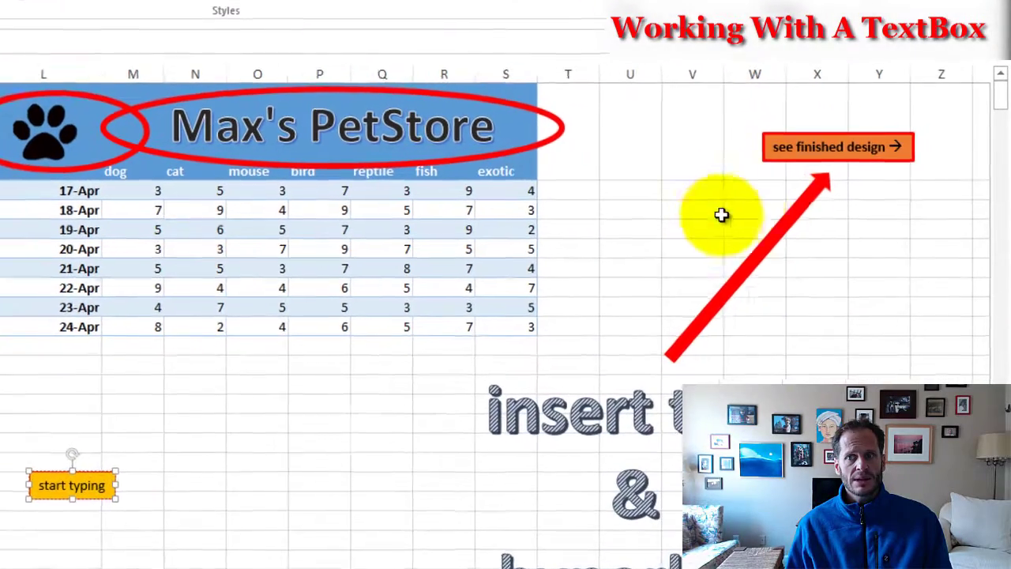
click(847, 180)
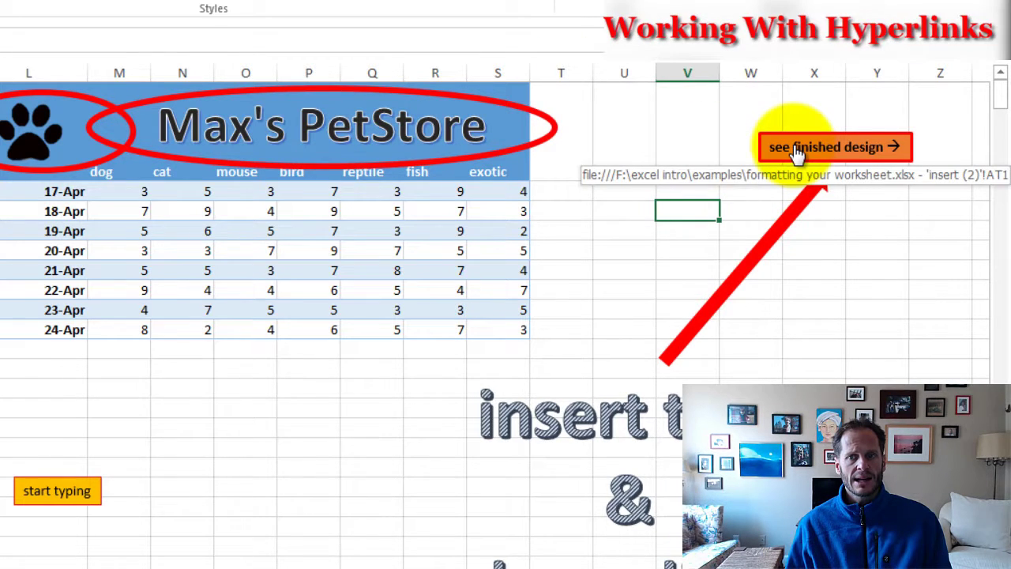
click(798, 150)
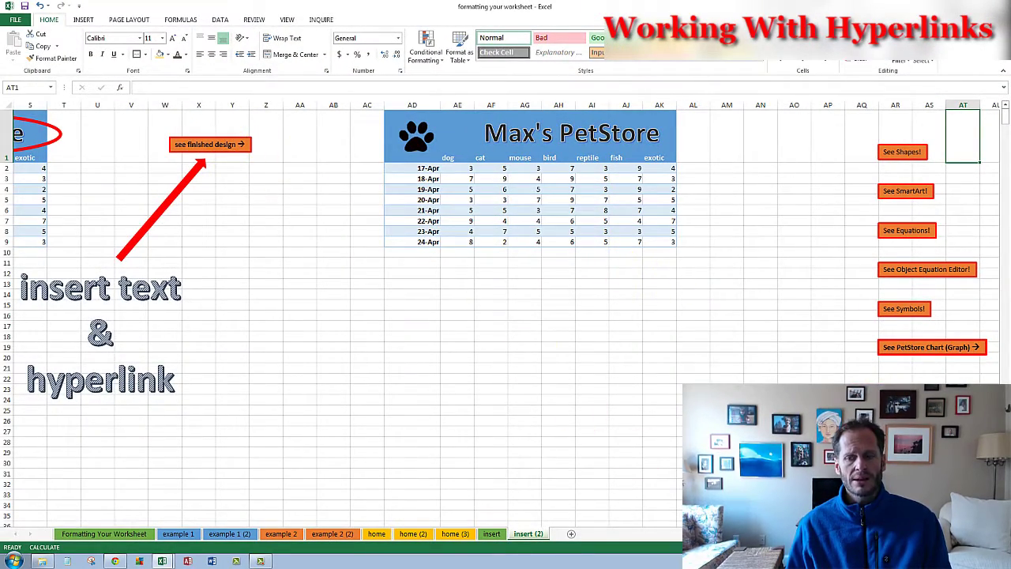
scroll(615, 403, left, 3)
scroll(615, 403, left, 3)
scroll(615, 403, left, 3)
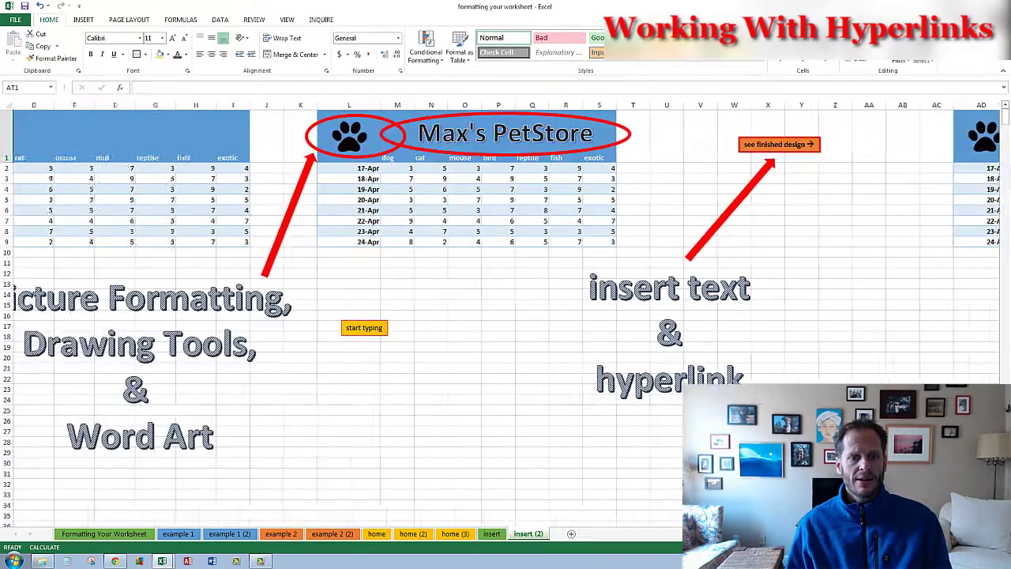
scroll(614, 403, left, 3)
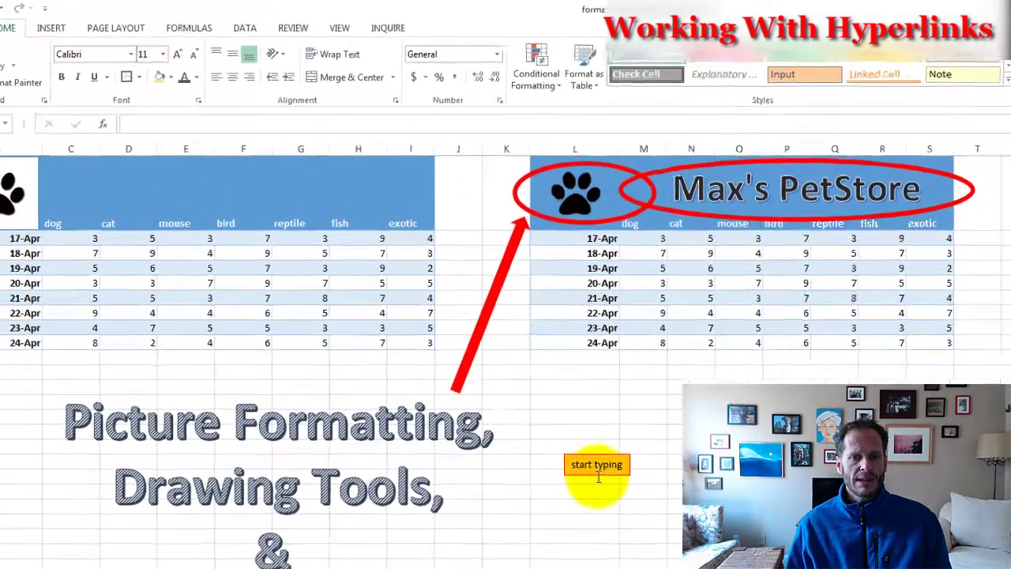
click(465, 328)
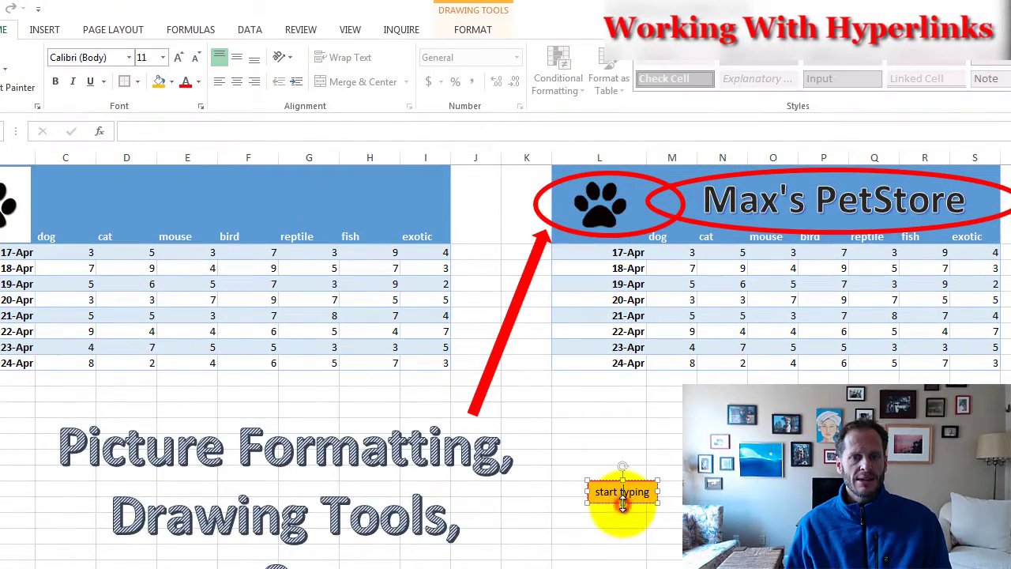
Step: Hyperlink the text box to cell Z1 in this document, after viewing the other link types
click(44, 29)
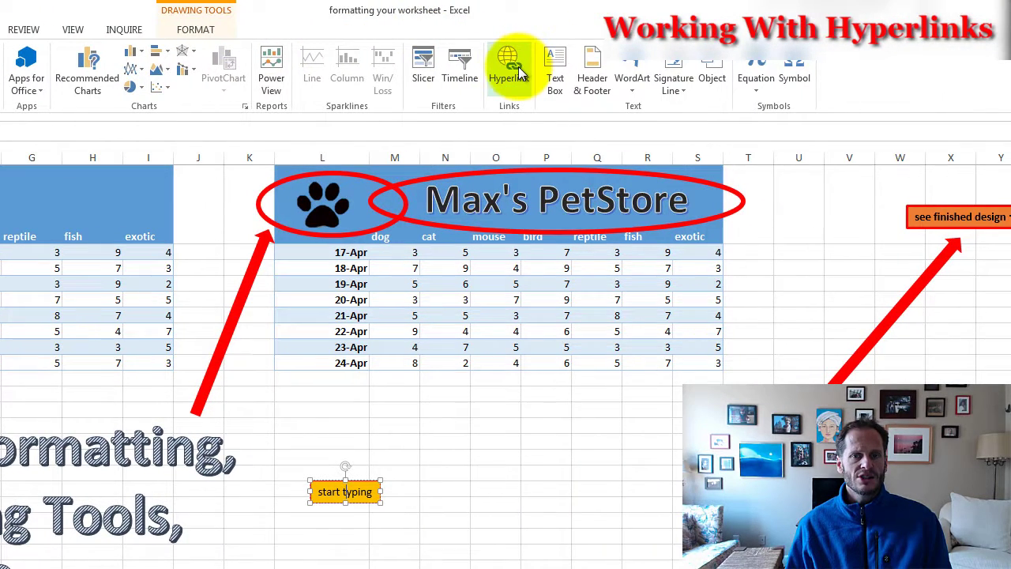
click(509, 71)
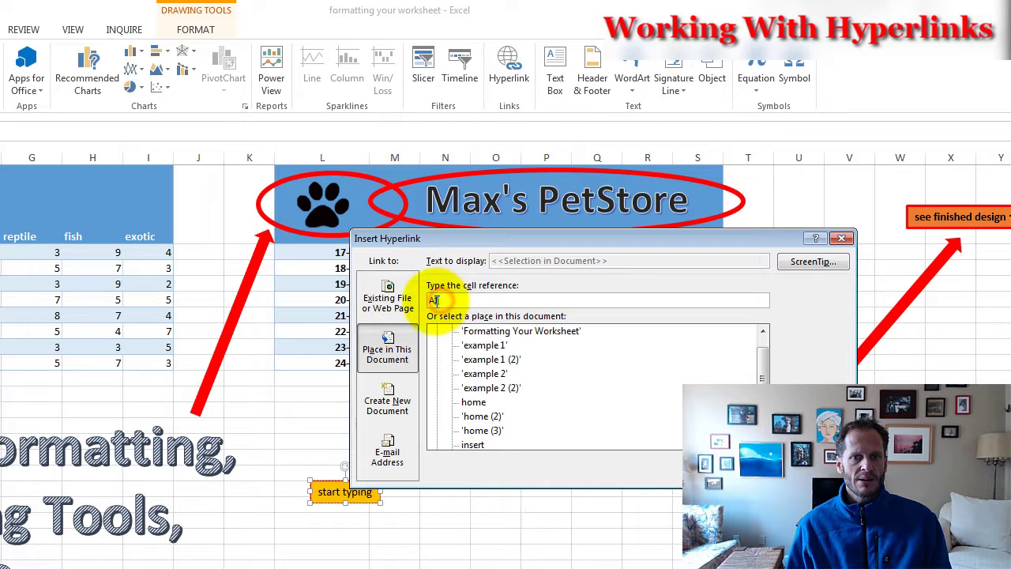
double_click(434, 300)
text(Z)
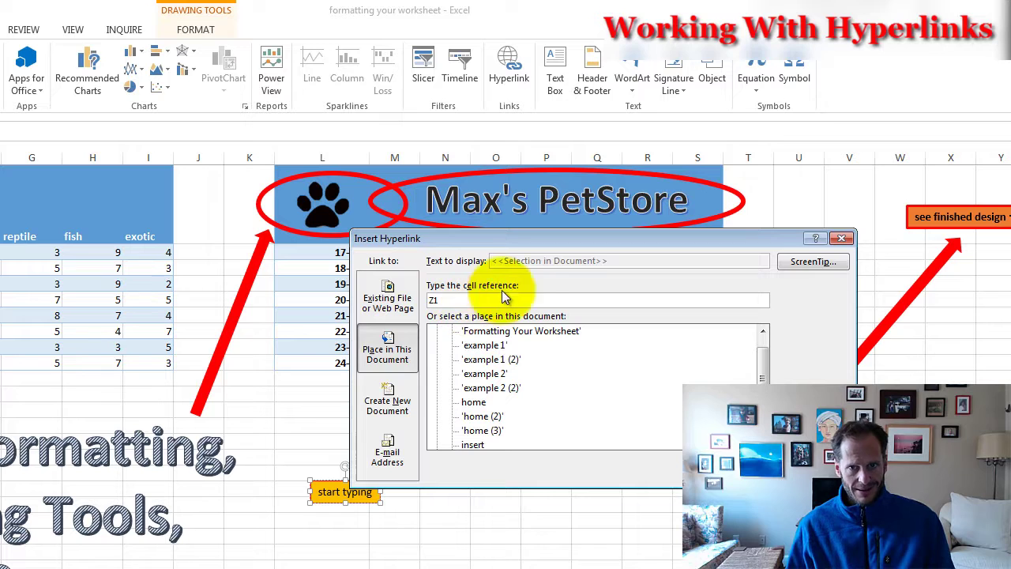
click(394, 310)
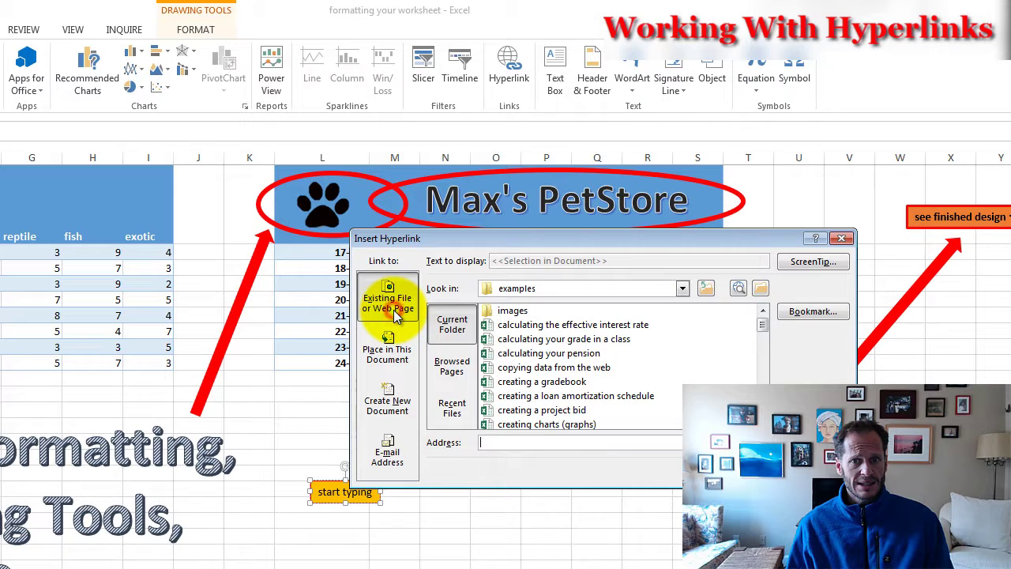
click(389, 354)
click(399, 405)
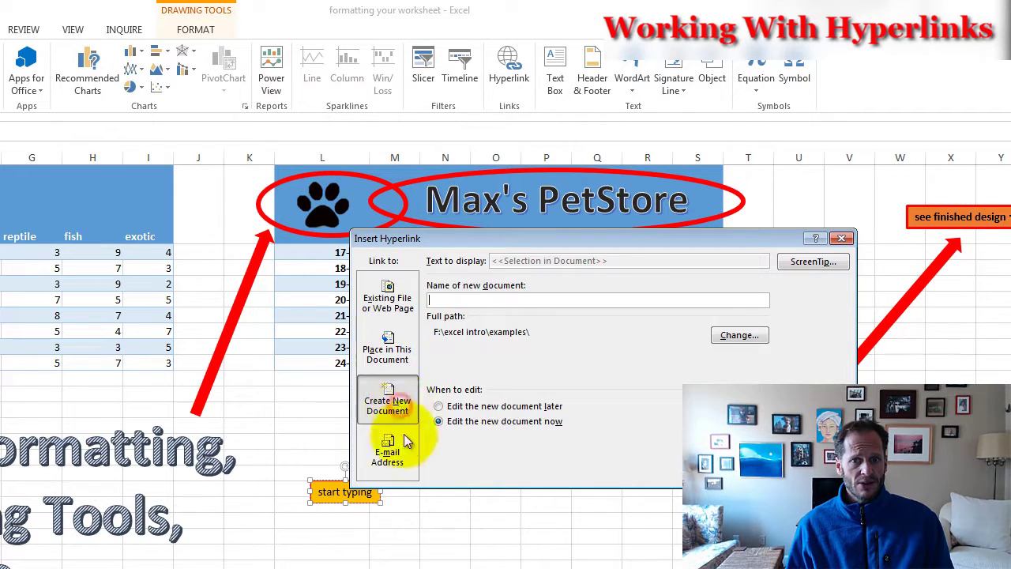
click(399, 449)
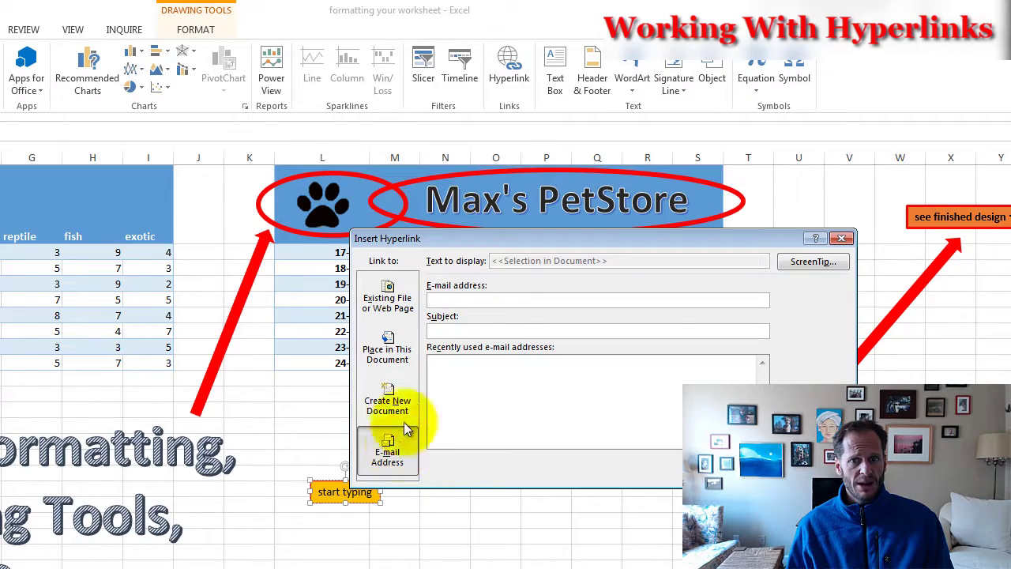
click(391, 308)
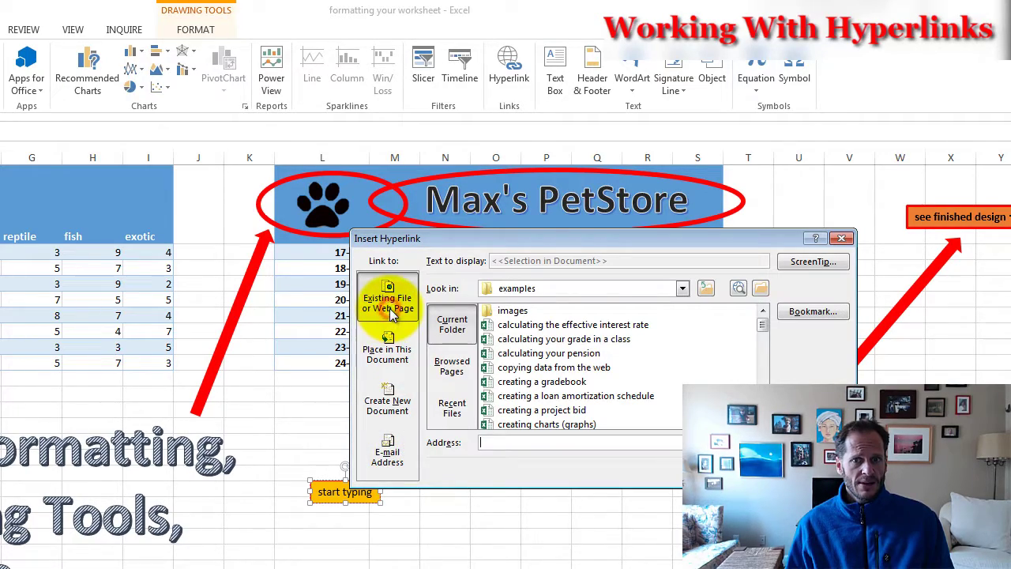
click(387, 352)
key(Escape)
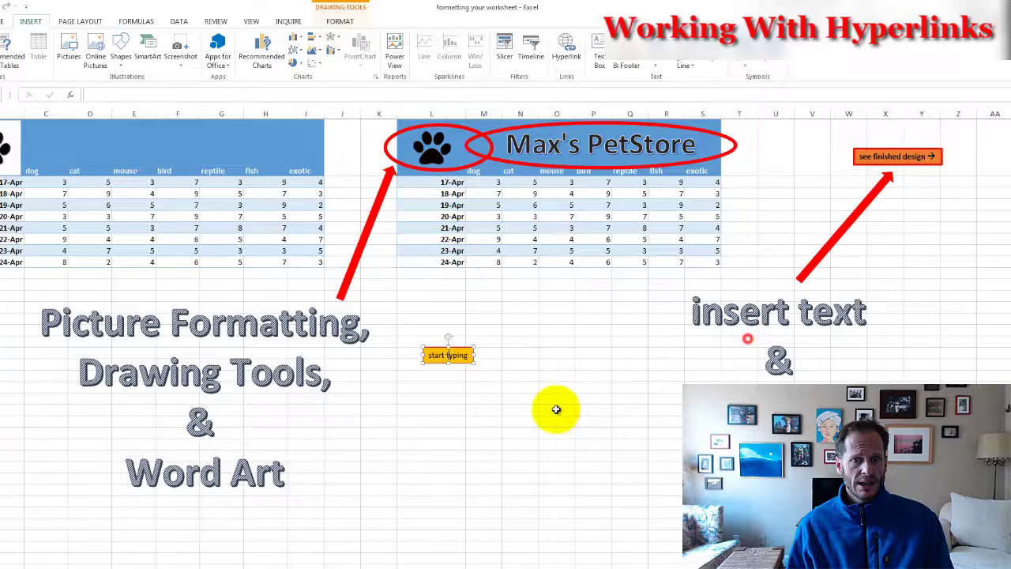
click(526, 420)
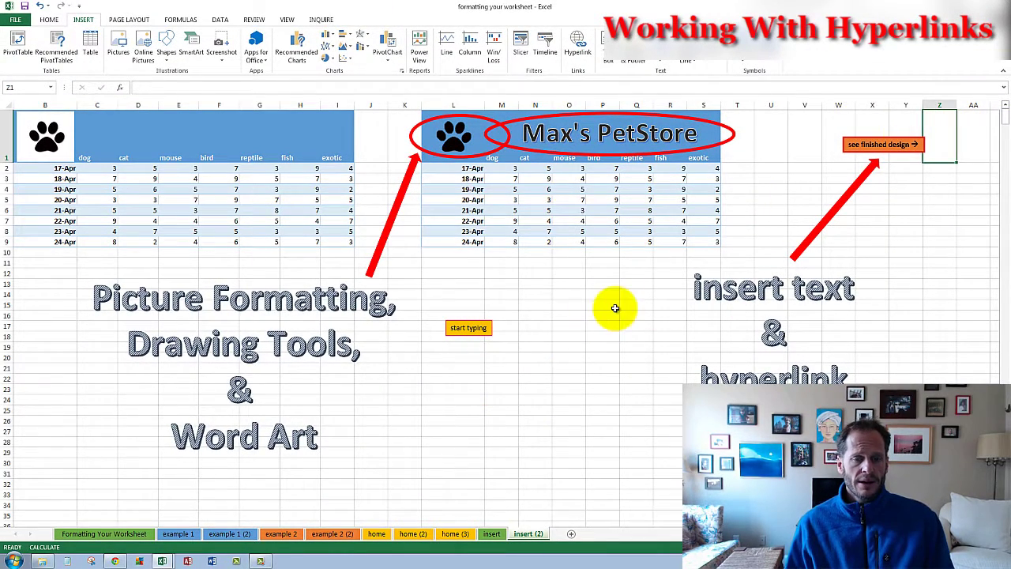
Step: Test that the text box's link jumps to cell Z1
click(480, 367)
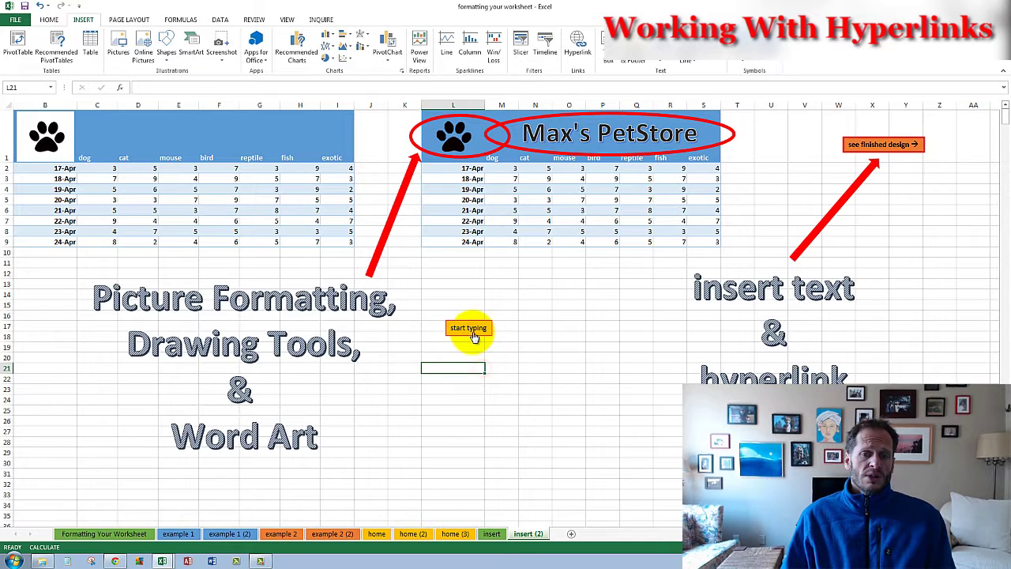
click(474, 335)
click(477, 347)
click(480, 335)
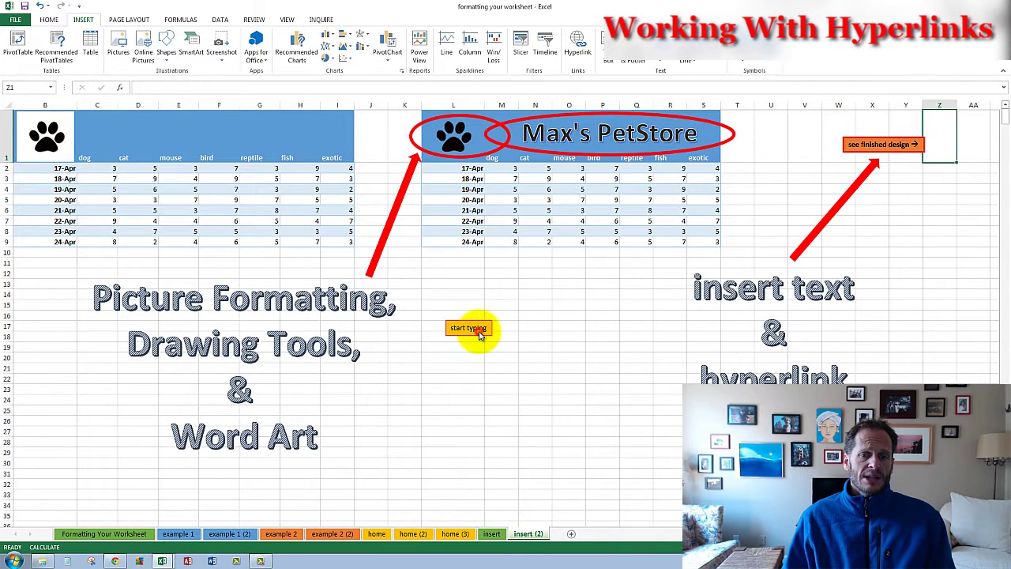
Step: Remove the hyperlink, delete the text box, and follow the 'see finished design' link to AT1
right_click(480, 334)
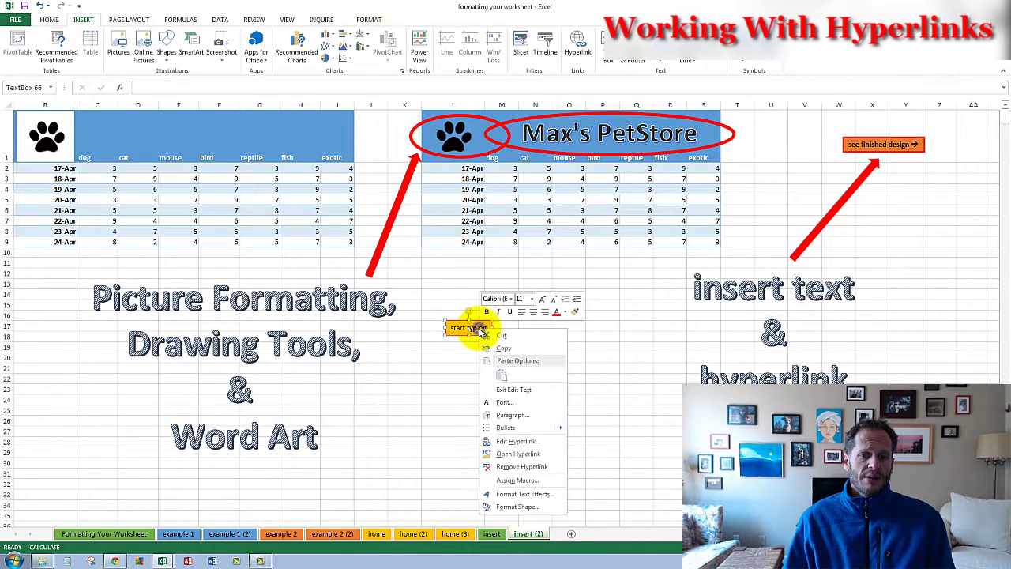
click(540, 467)
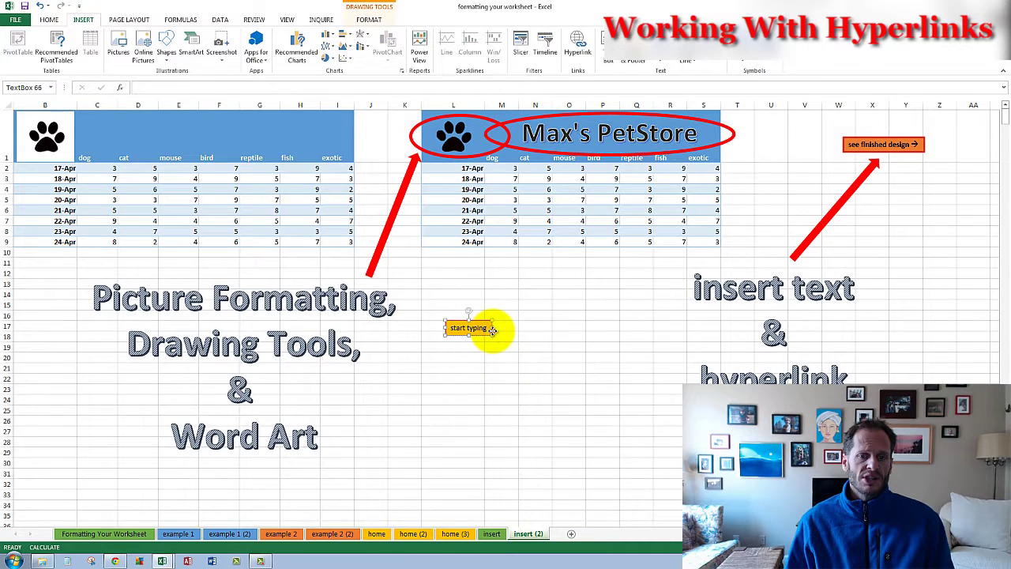
key(Delete)
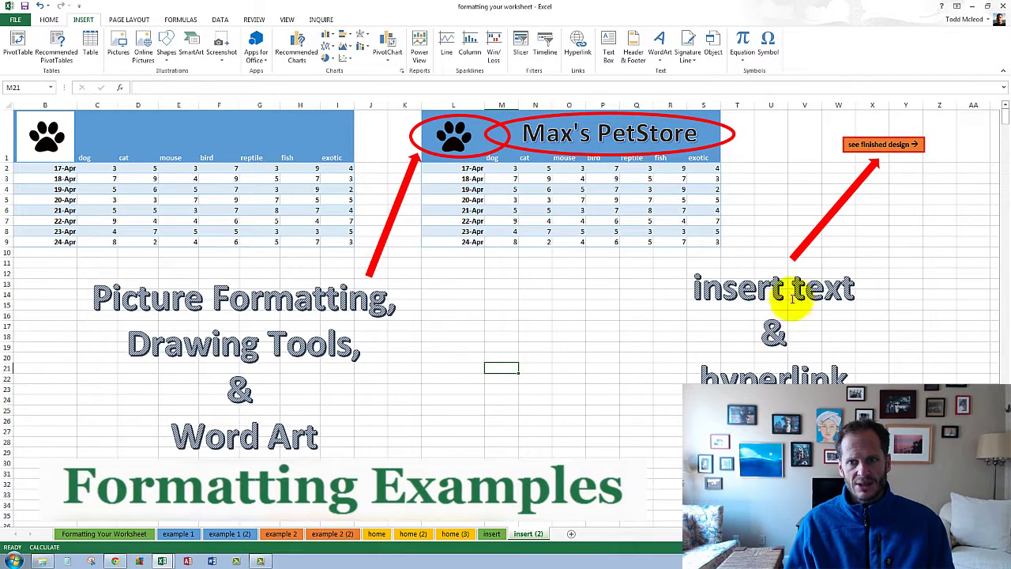
click(874, 147)
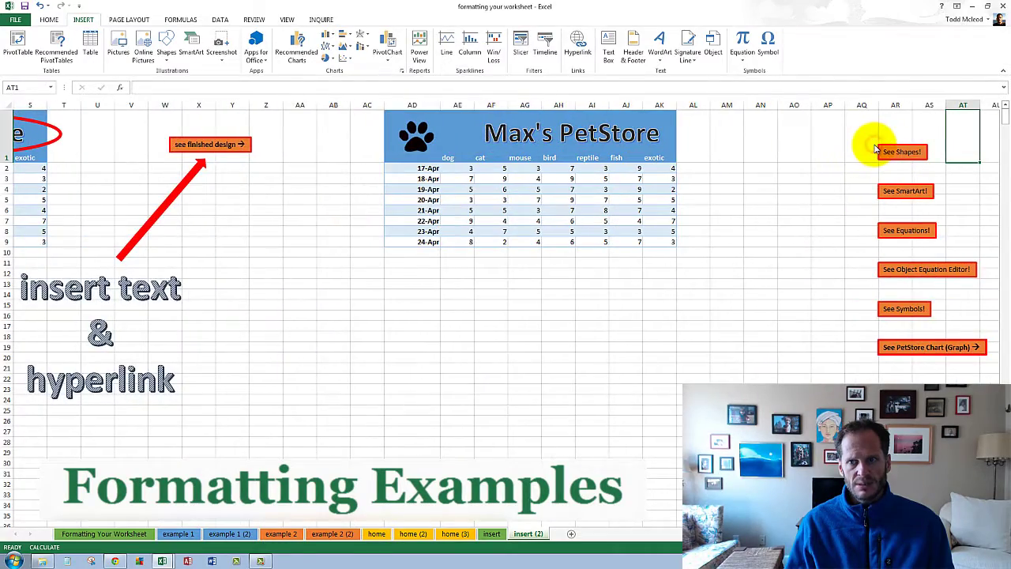